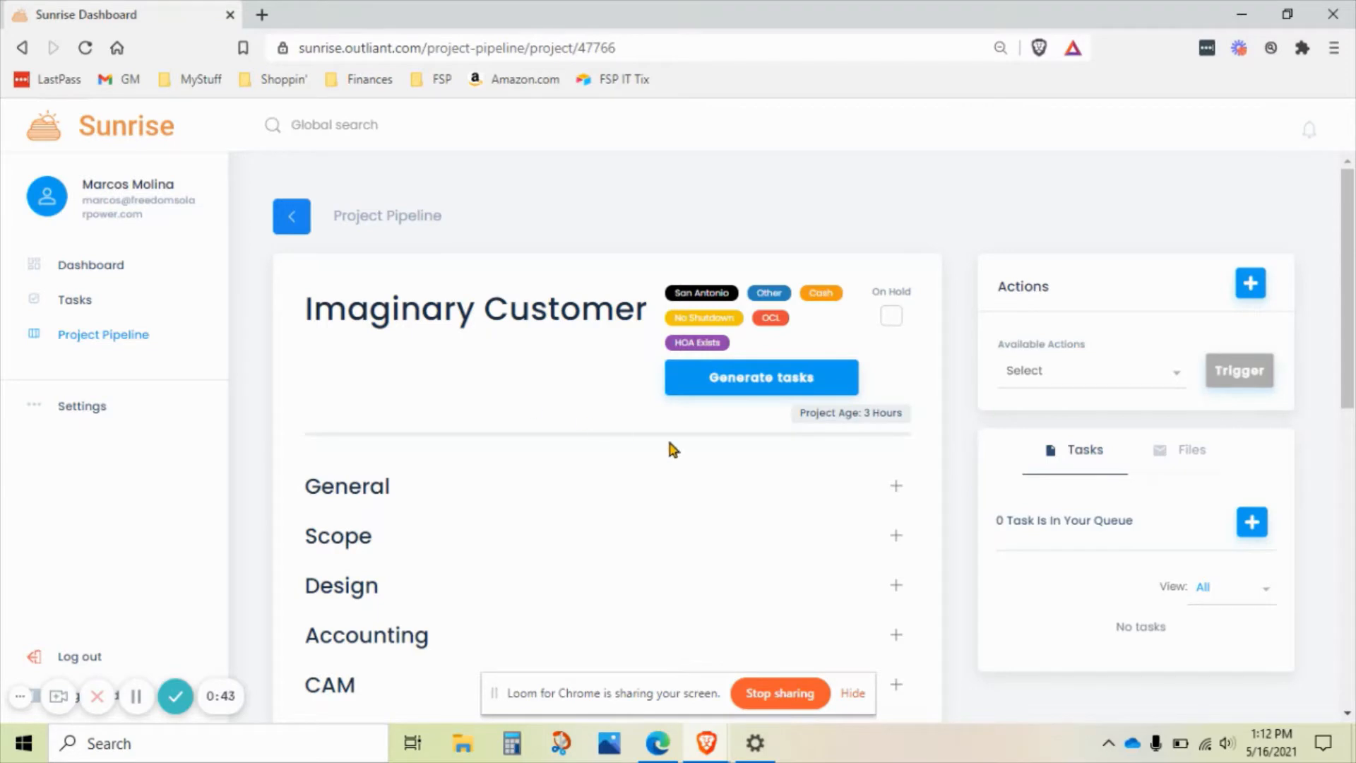
- Open the project's full files view and preview the sample signed contract in the Sales folder
left_click(1192, 460)
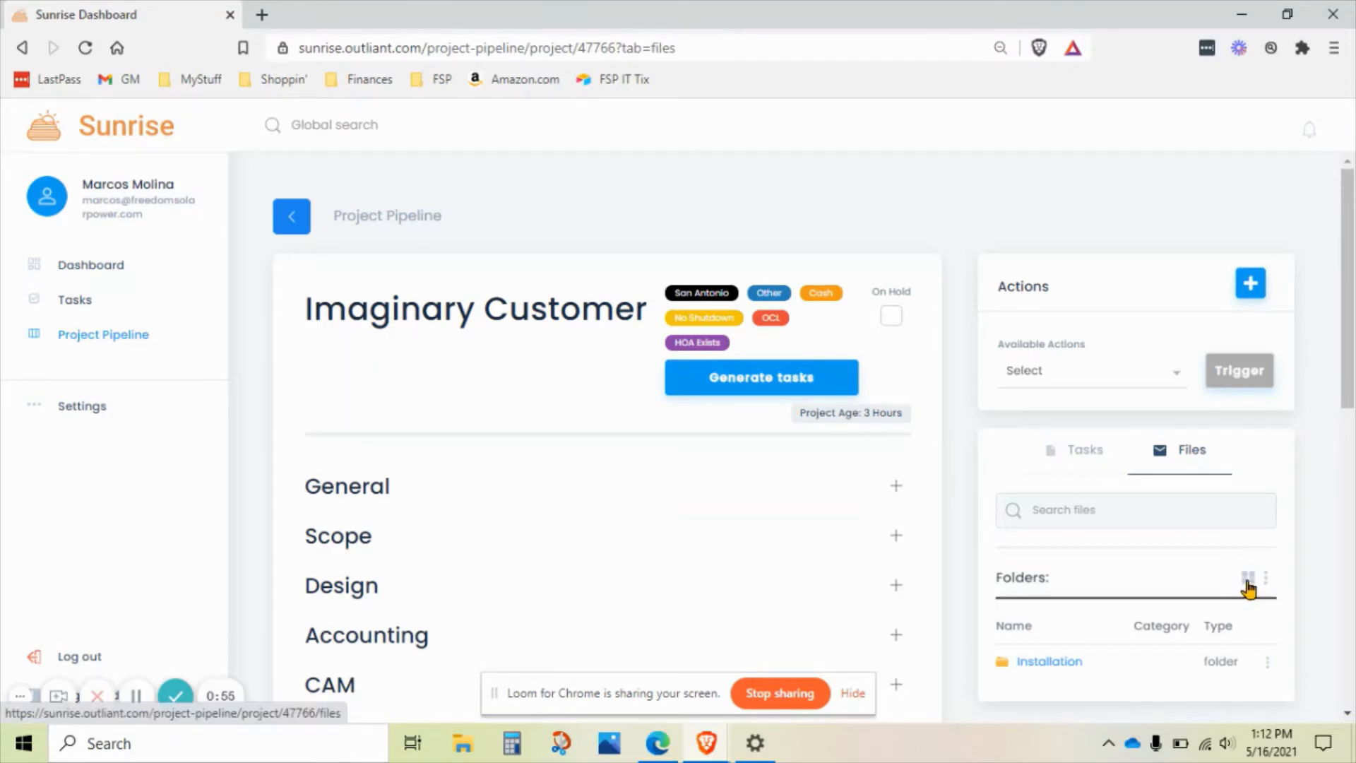
left_click(1249, 589)
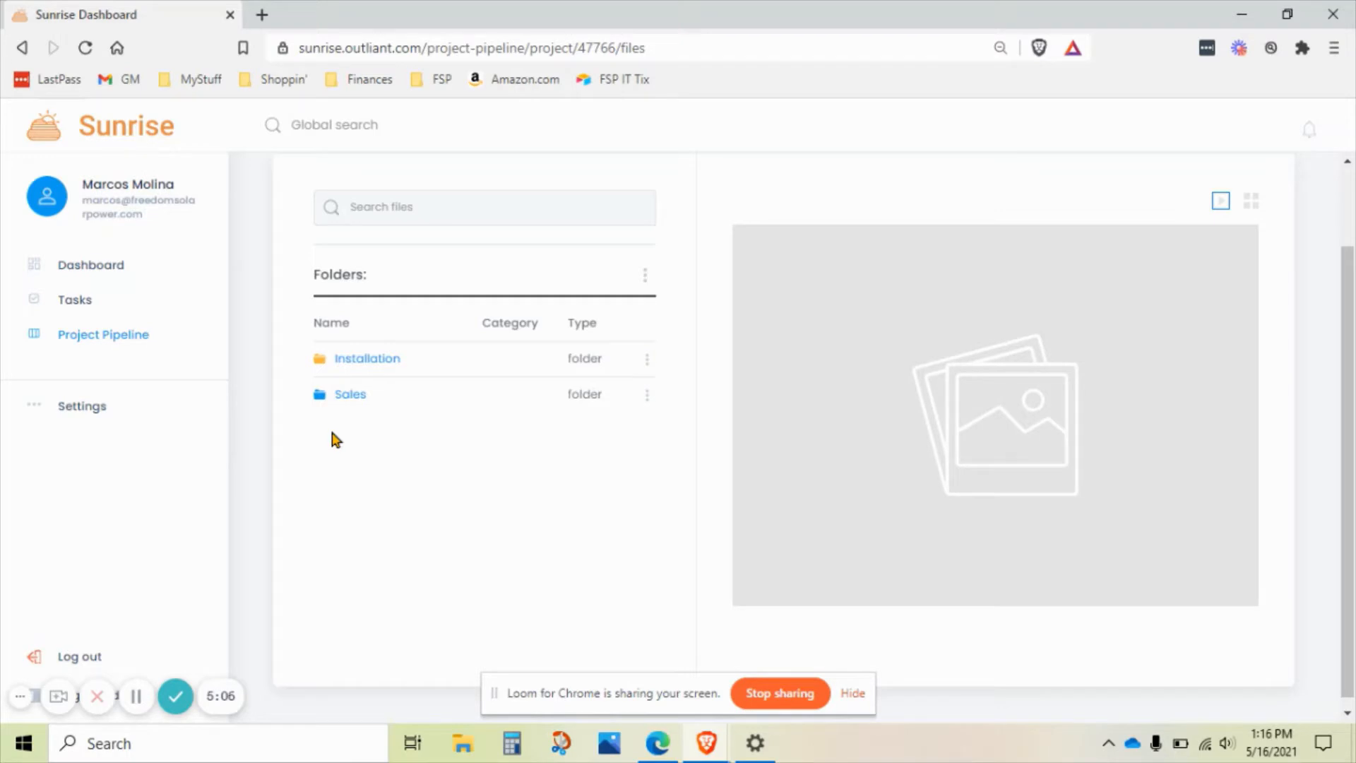
scroll(885, 515, "up", 2)
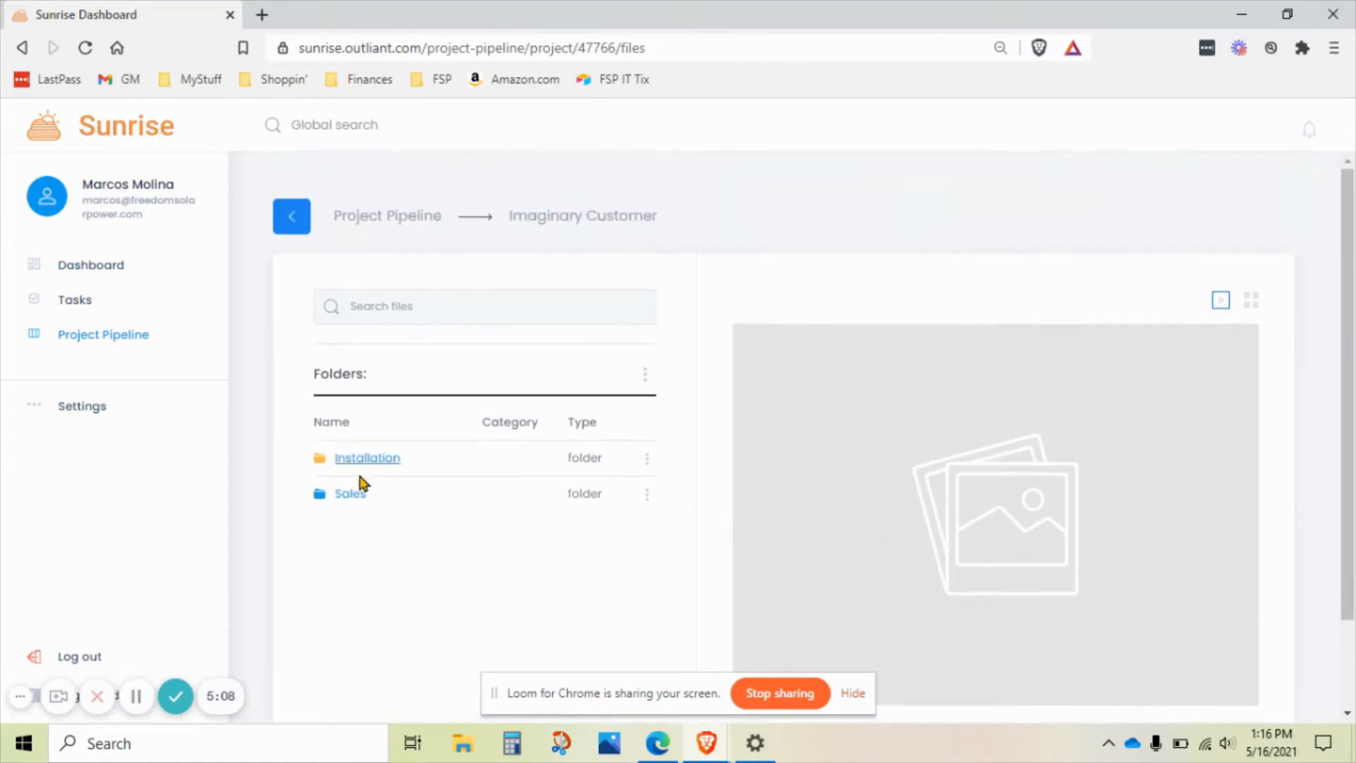
left_click(354, 497)
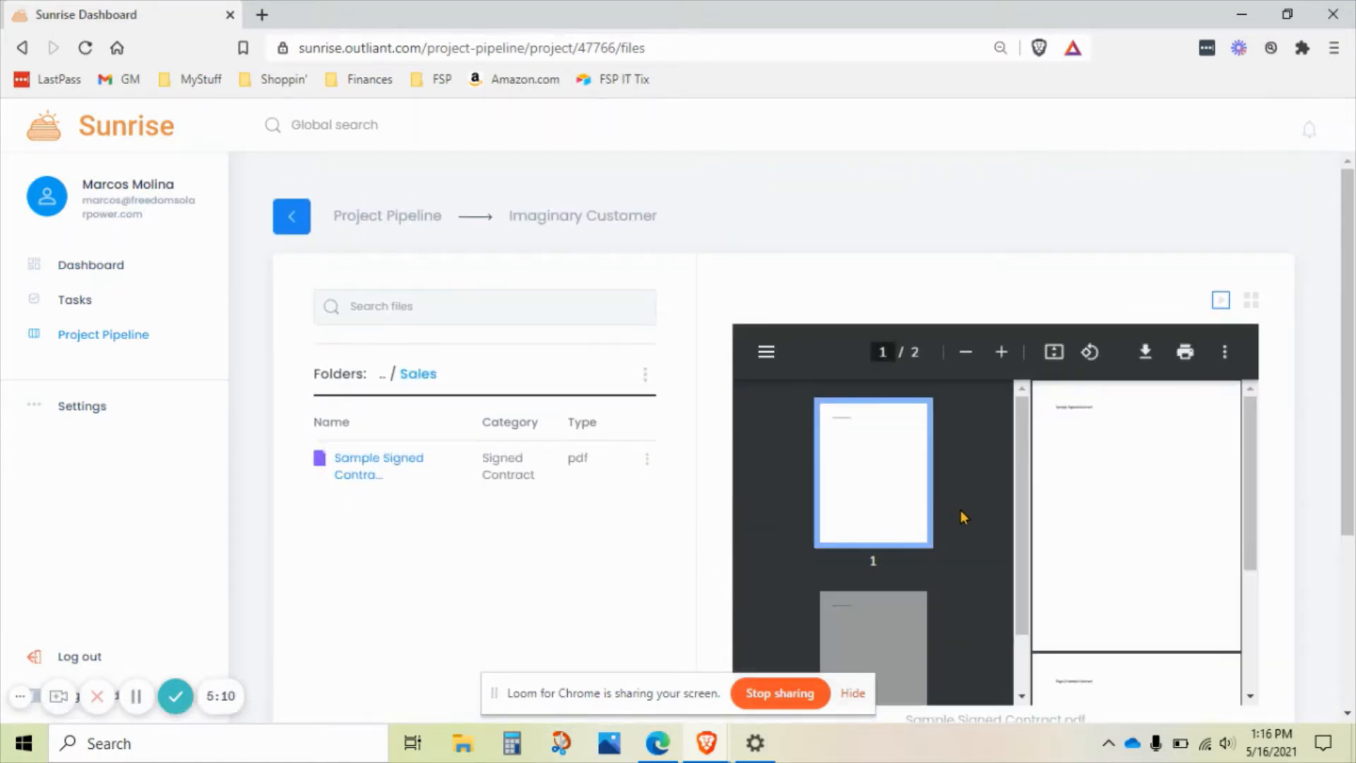
scroll(960, 510, "down", 1)
scroll(1339, 486, "down", 4)
scroll(1336, 491, "up", 3)
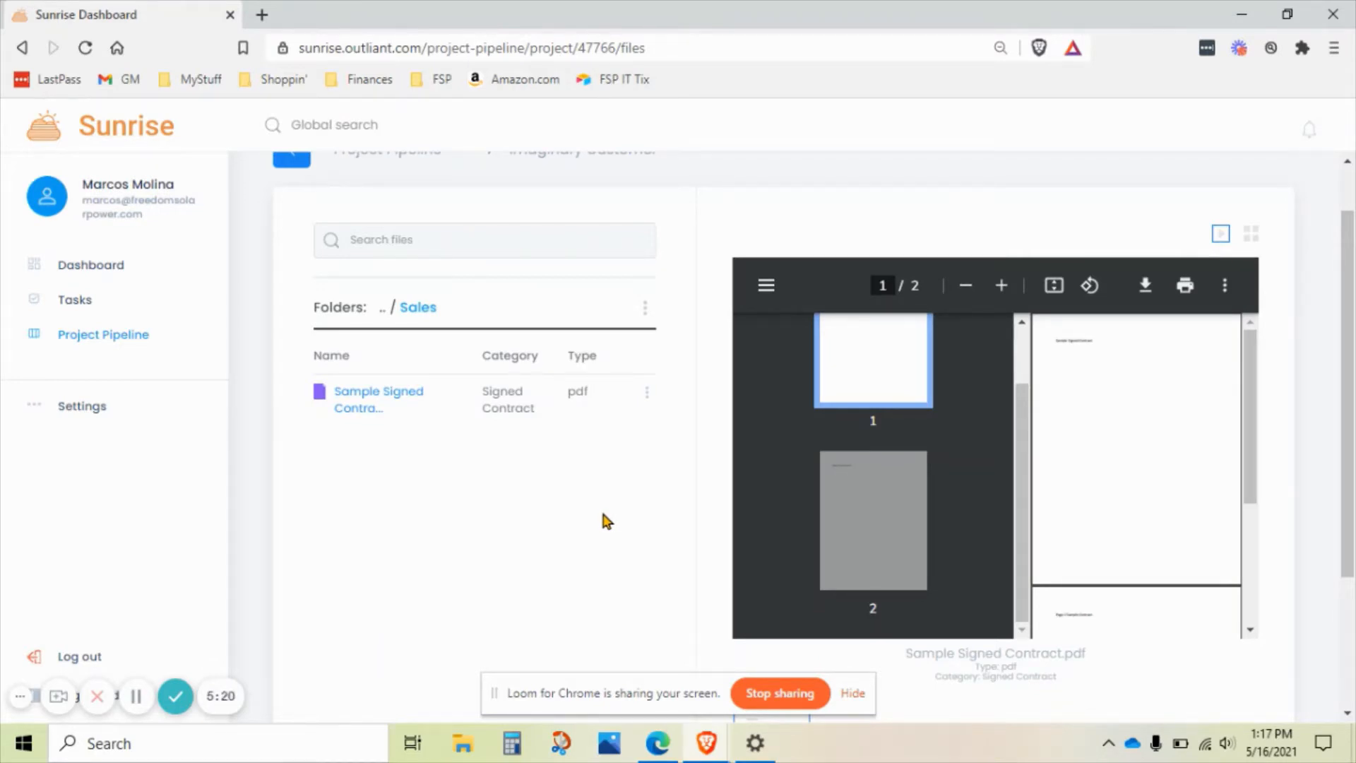
- Open the Sample Signed Contract PDF at full size, enlarge it to 150%, review both pages and close it
left_click(366, 395)
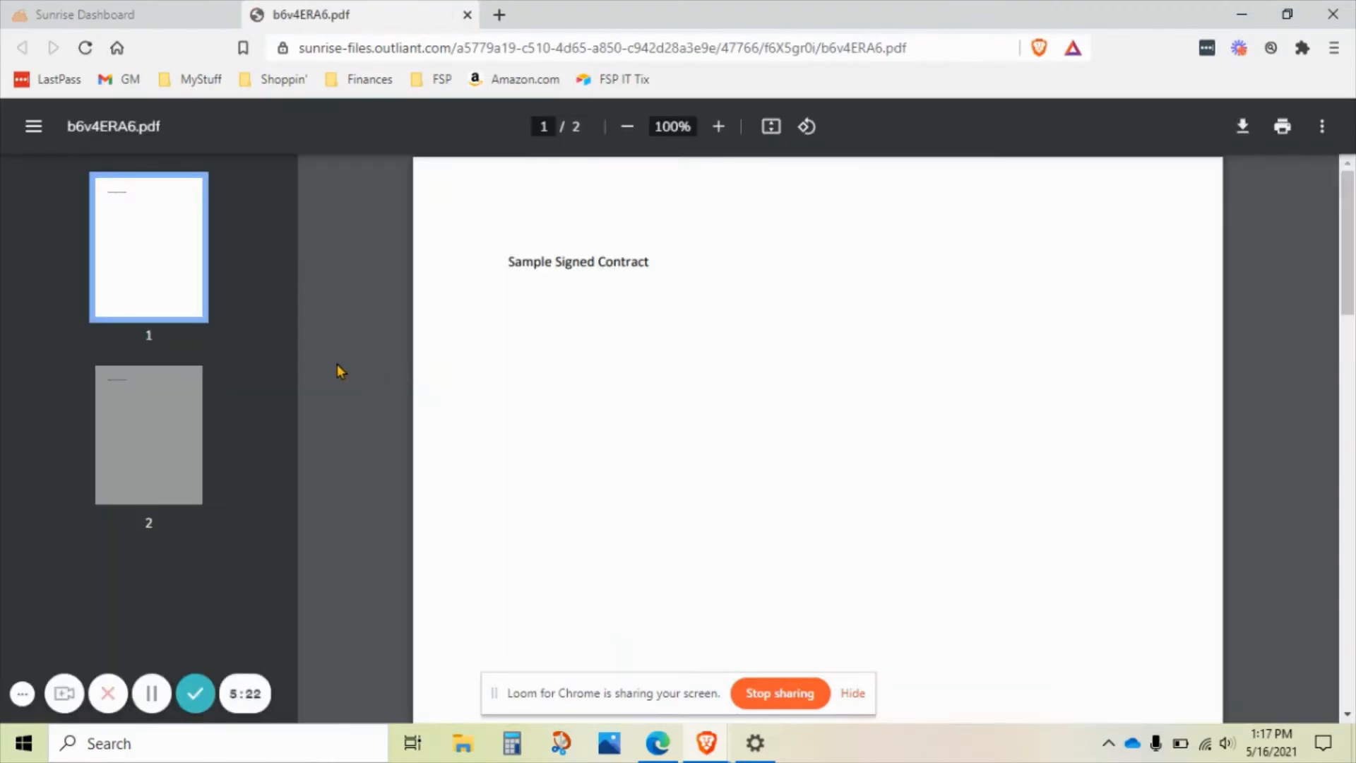
left_click(728, 130)
left_click(723, 130)
left_click(721, 130)
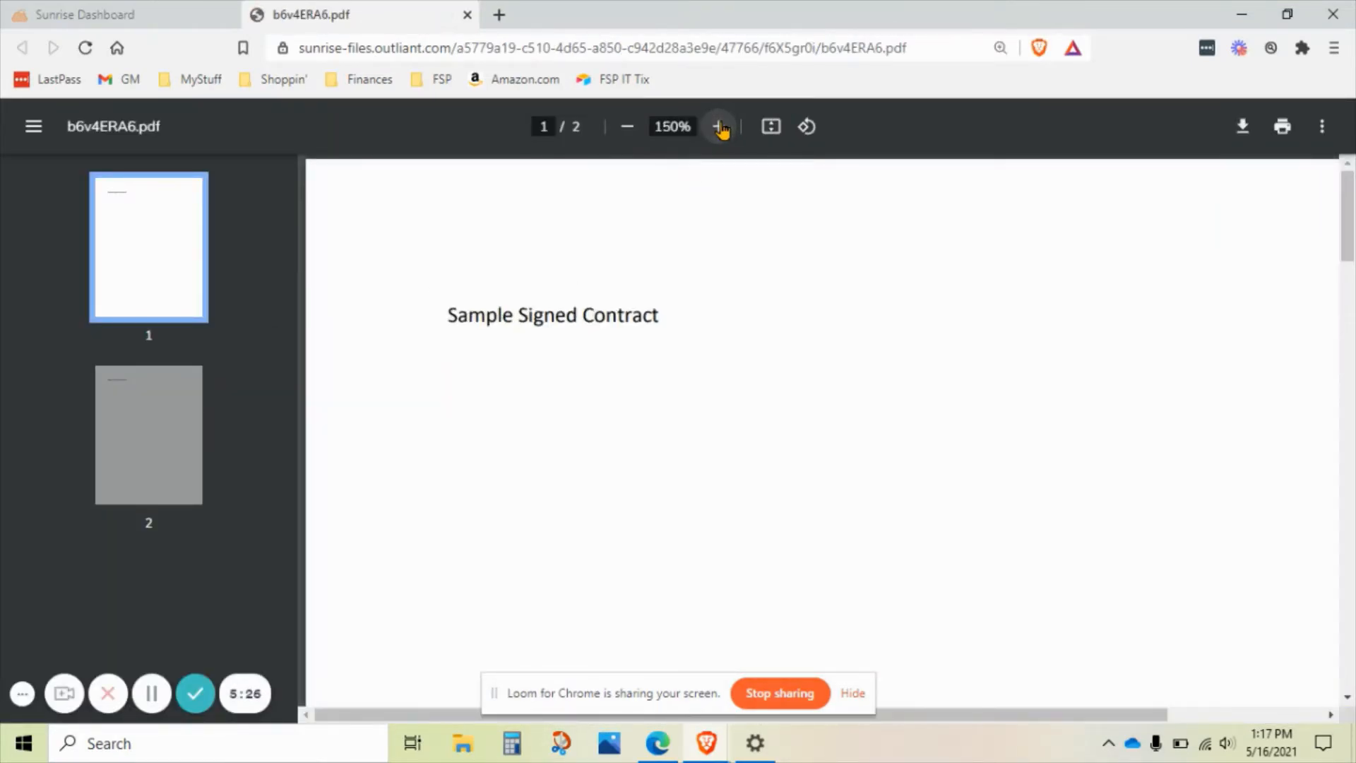
scroll(726, 311, "down", 10)
scroll(726, 332, "down", 10)
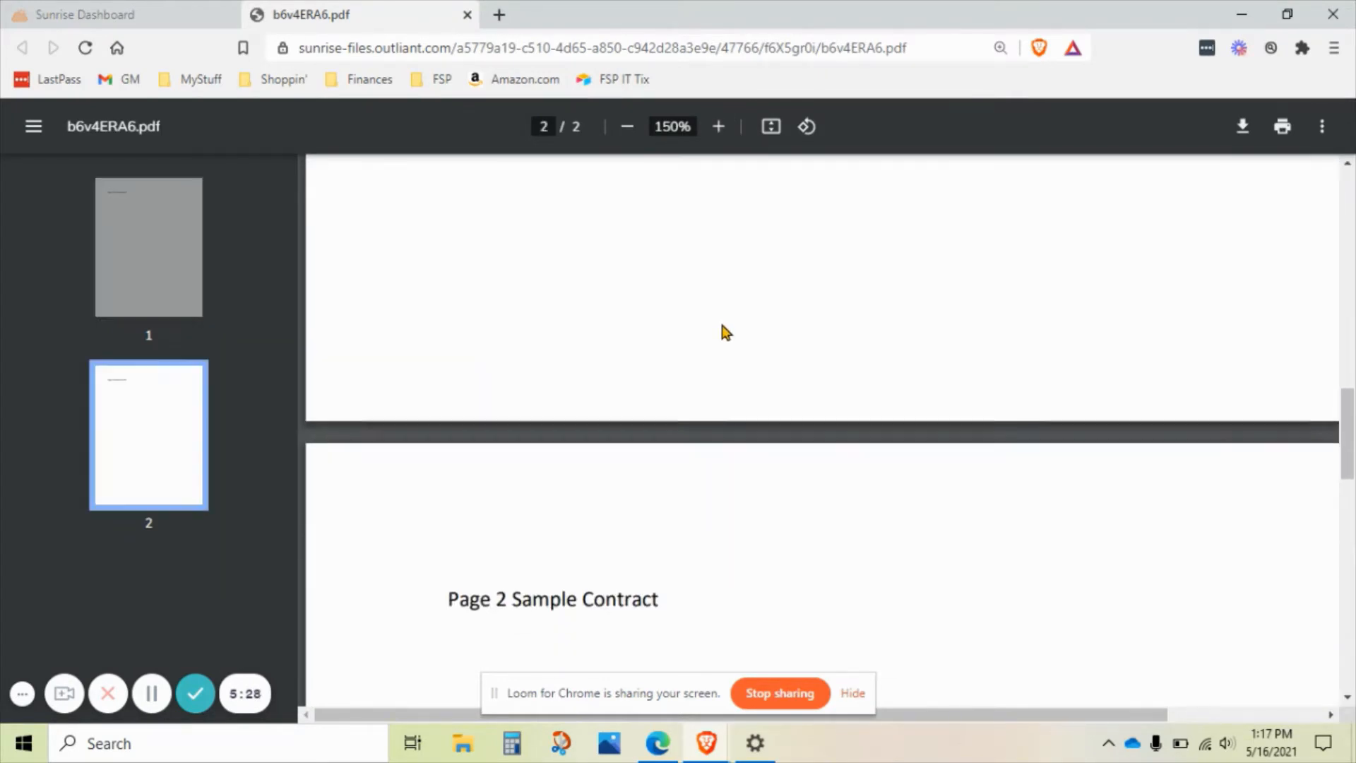
scroll(724, 330, "up", 15)
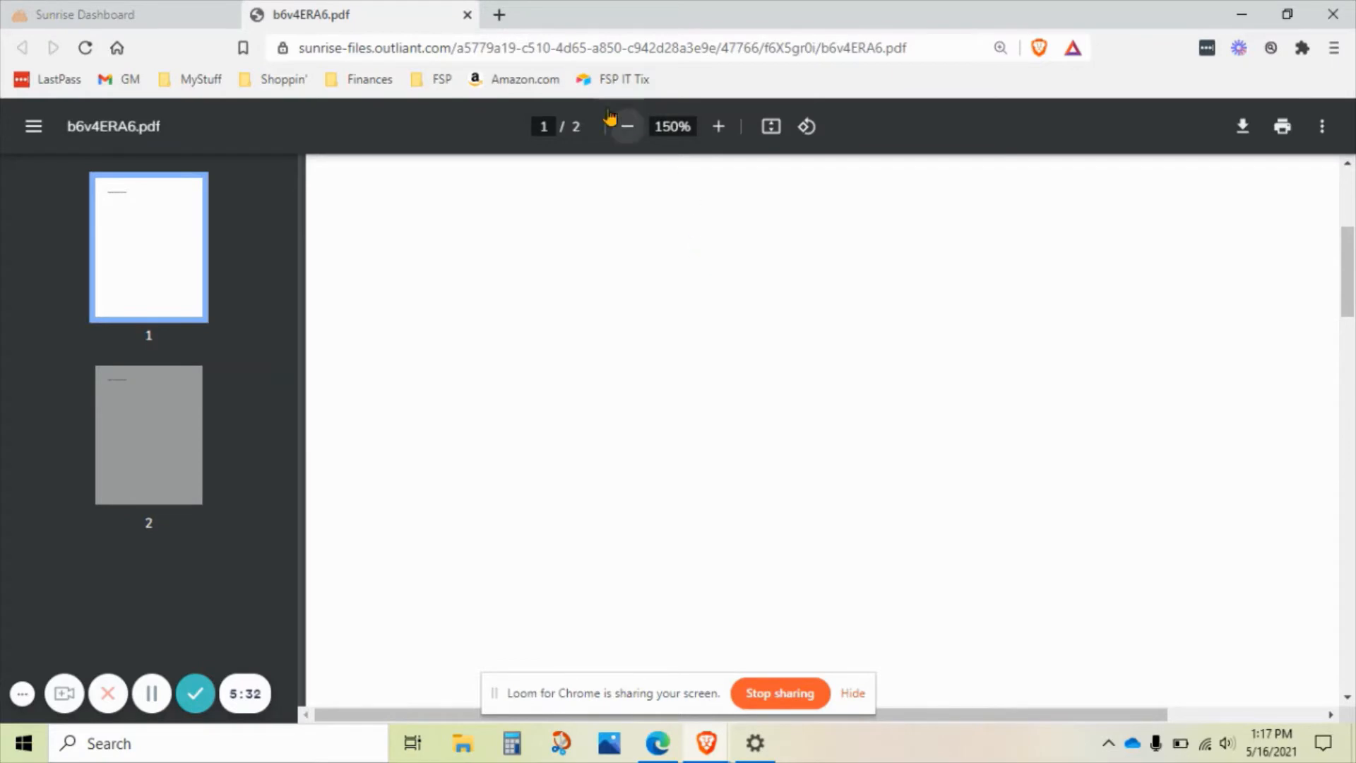
left_click(467, 14)
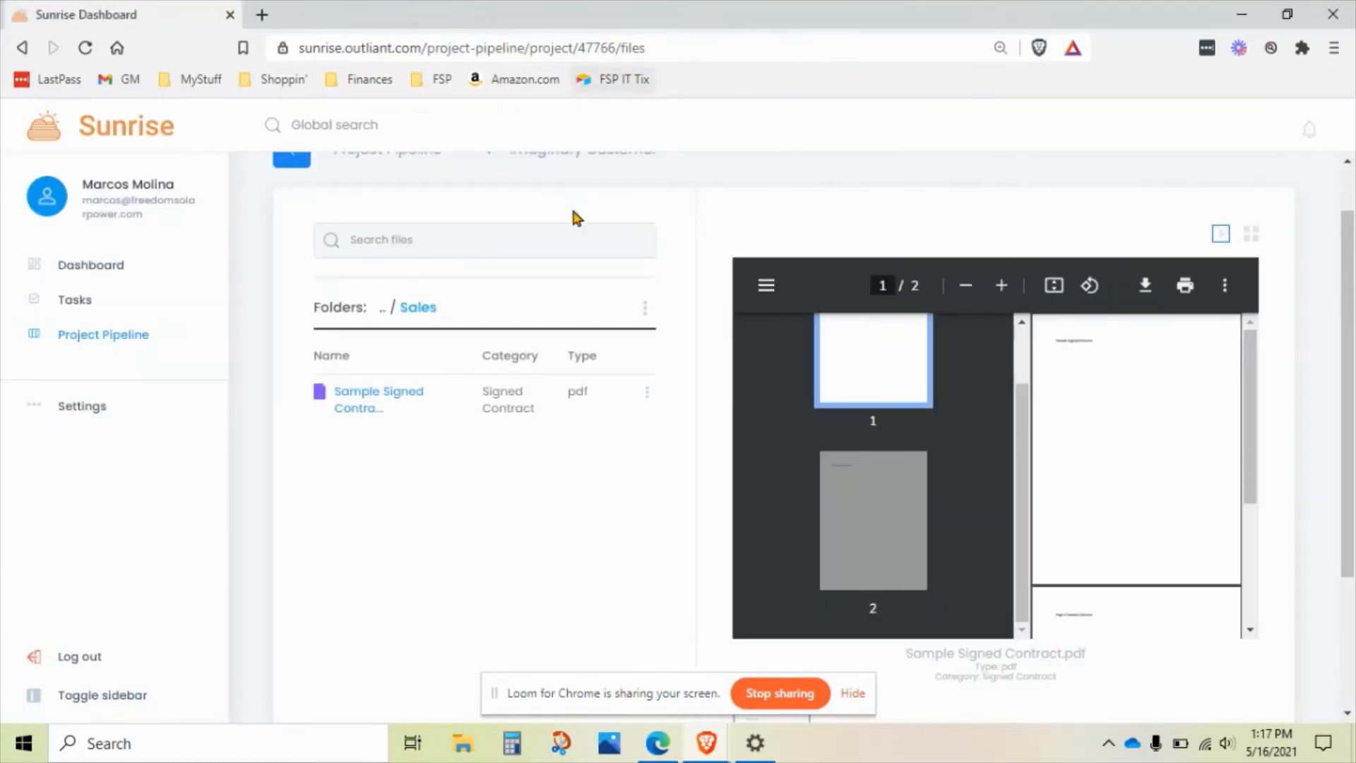
- Return to the project's top-level folders and open the Installation folder to look through its photos
left_click(383, 311)
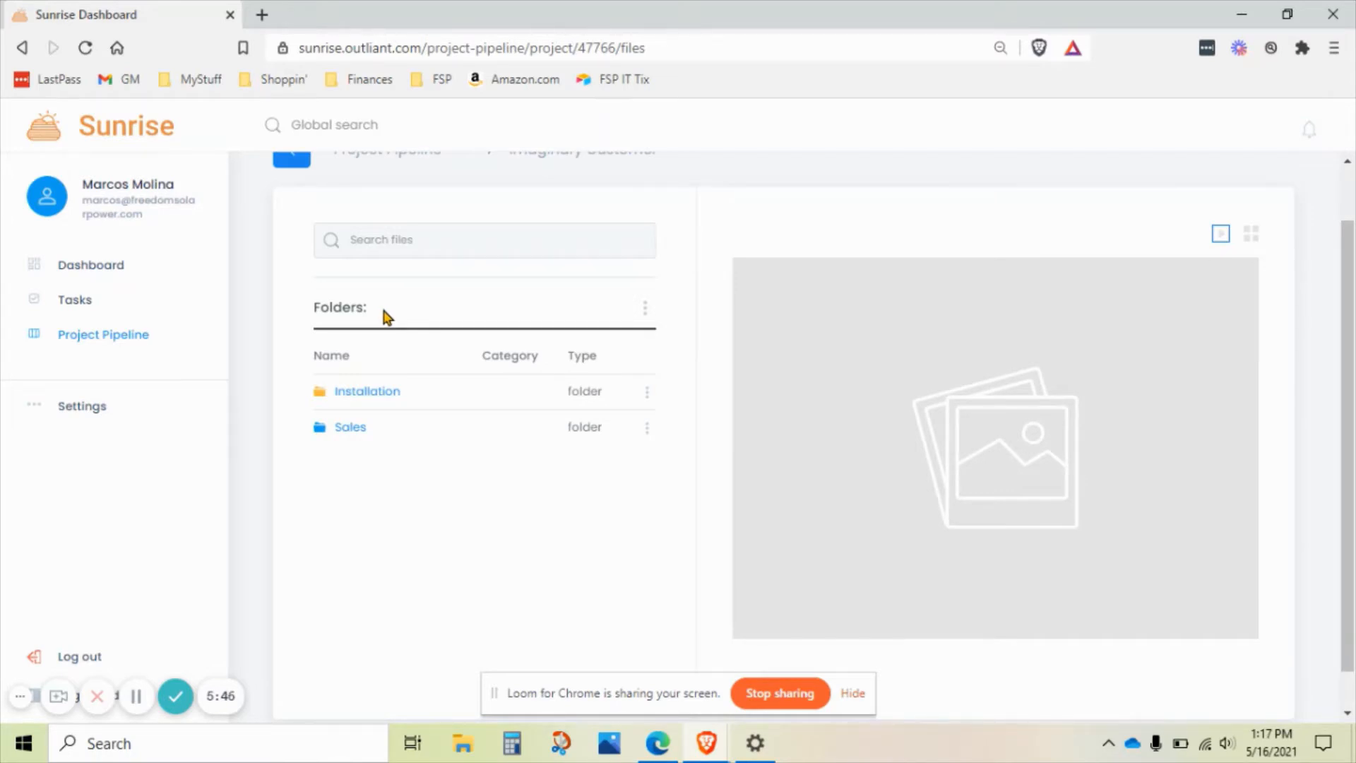
left_click(368, 393)
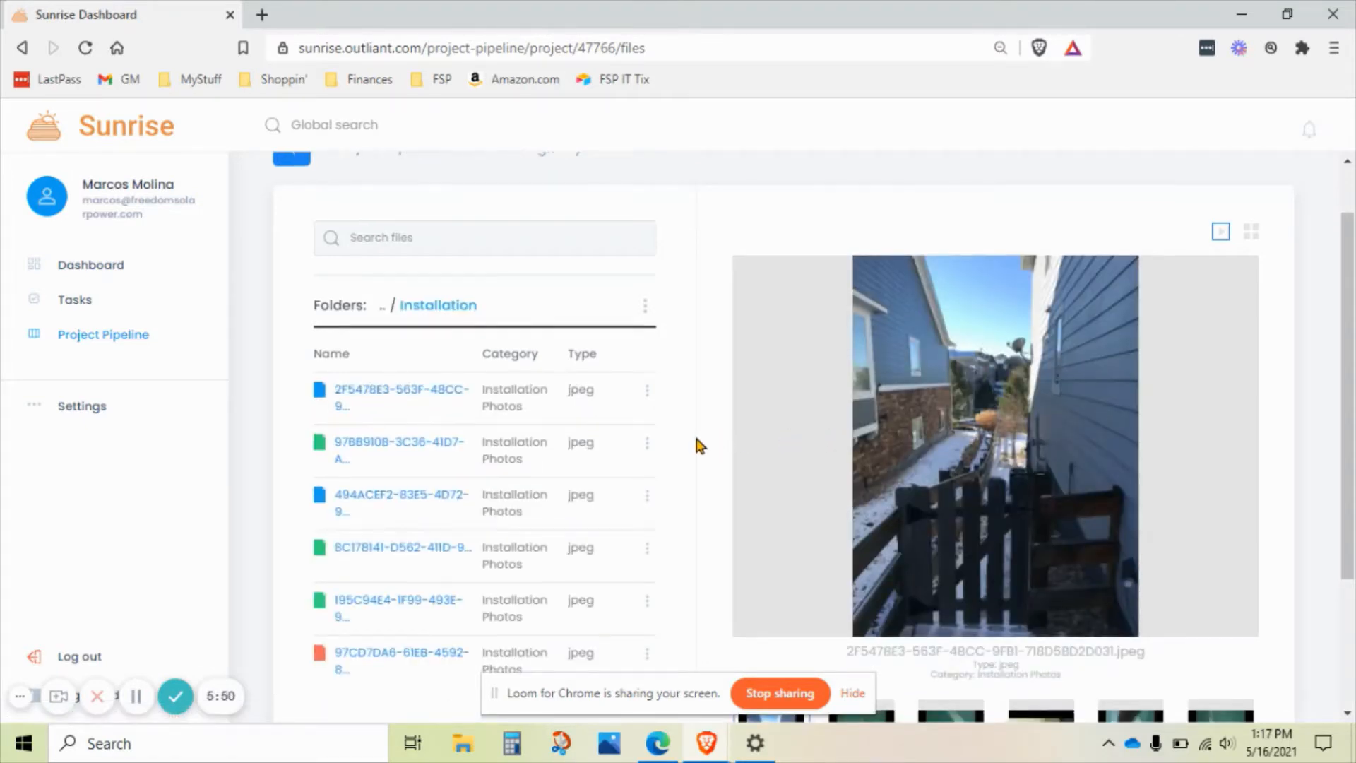
scroll(693, 433, "down", 3)
scroll(694, 435, "up", 3)
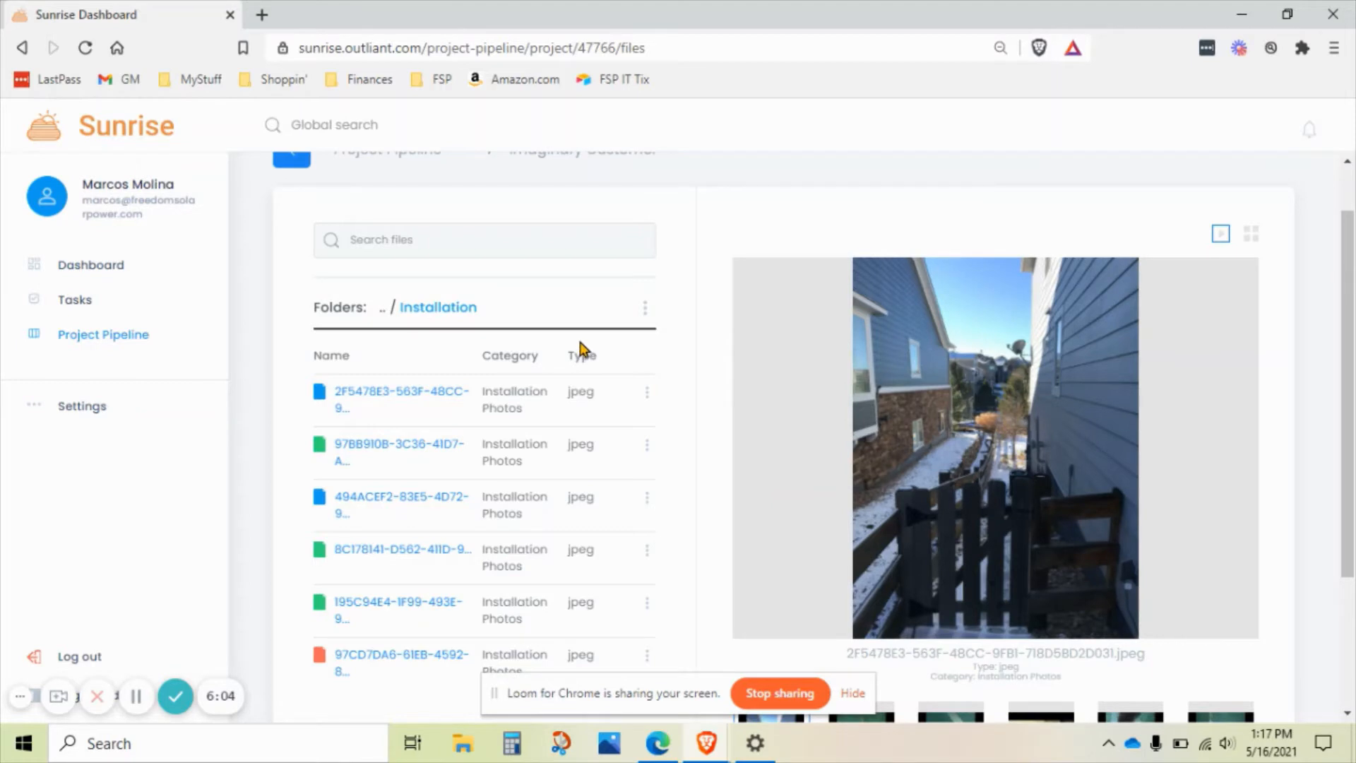
- Create a subfolder named "EQ Wall" inside the Installation folder
left_click(644, 312)
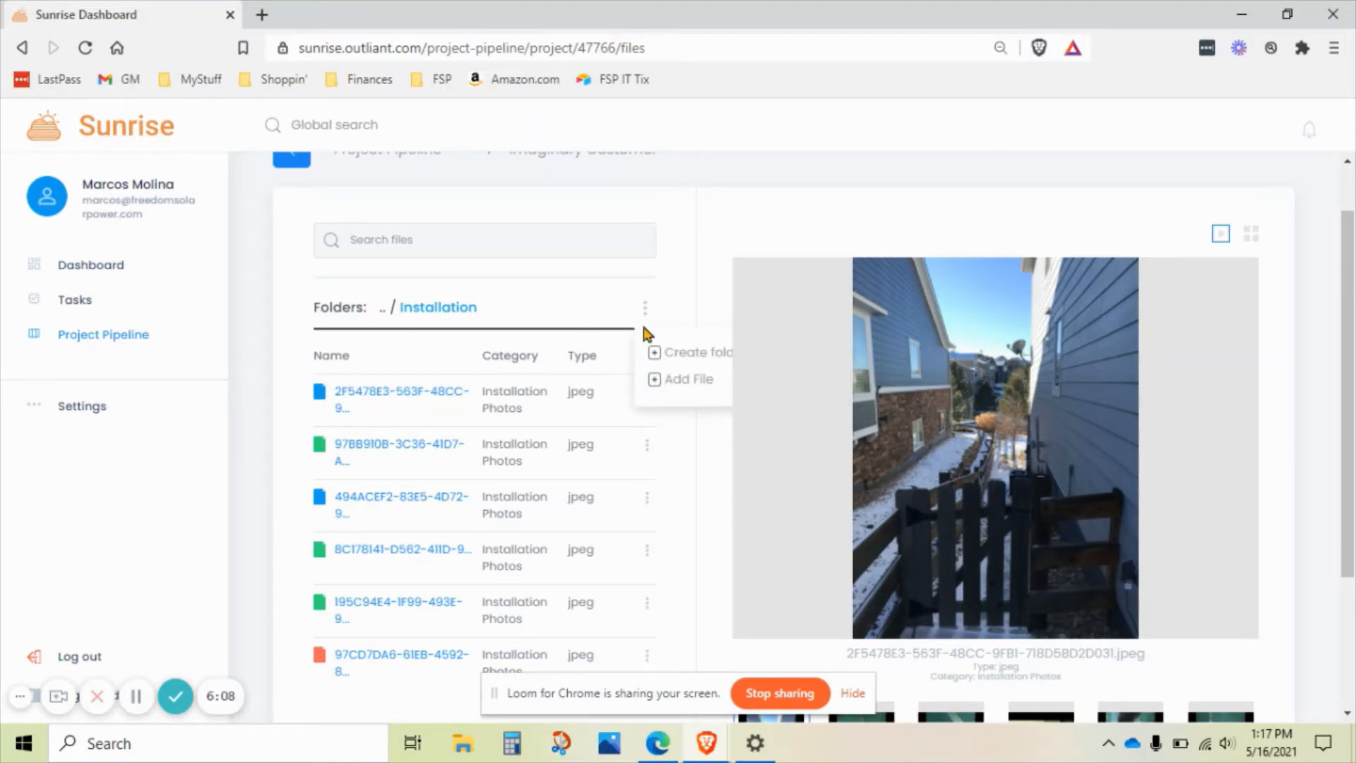
left_click(689, 360)
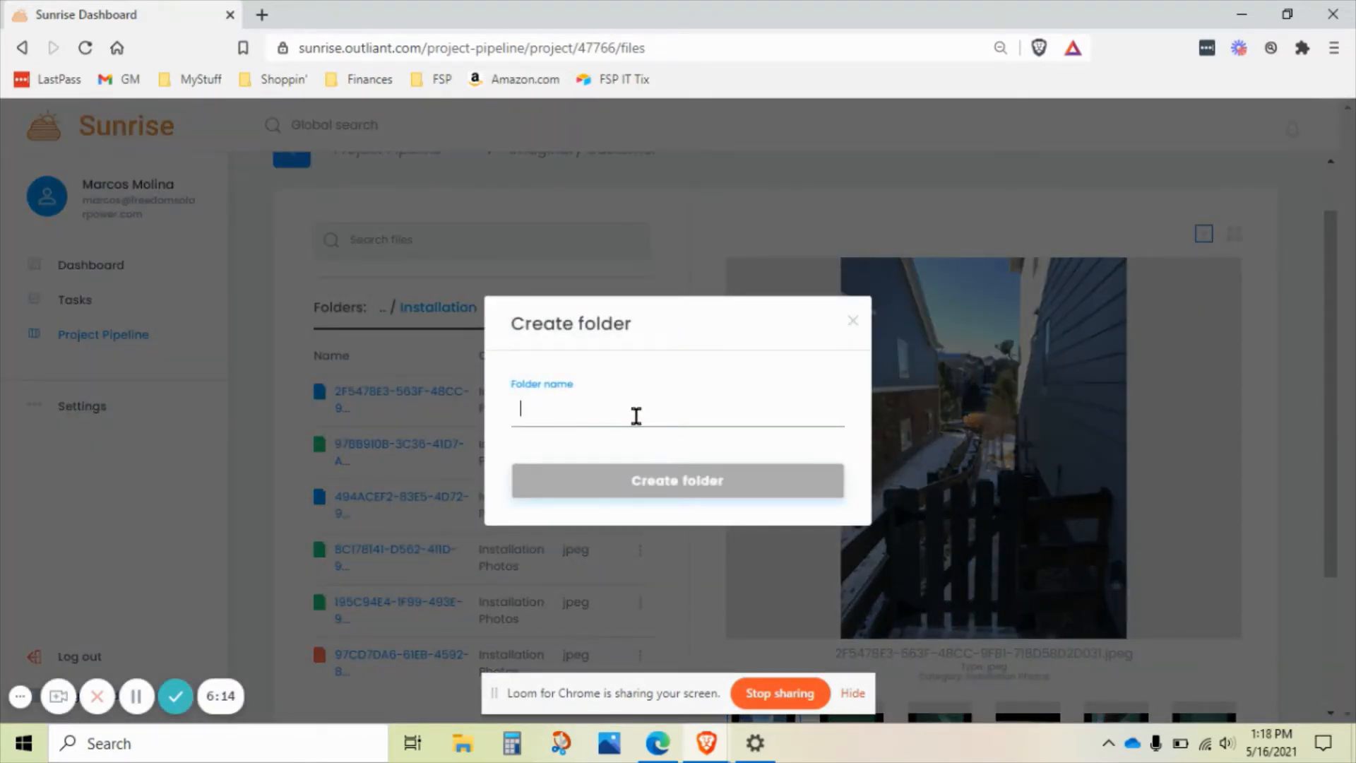
type("EQ Wall")
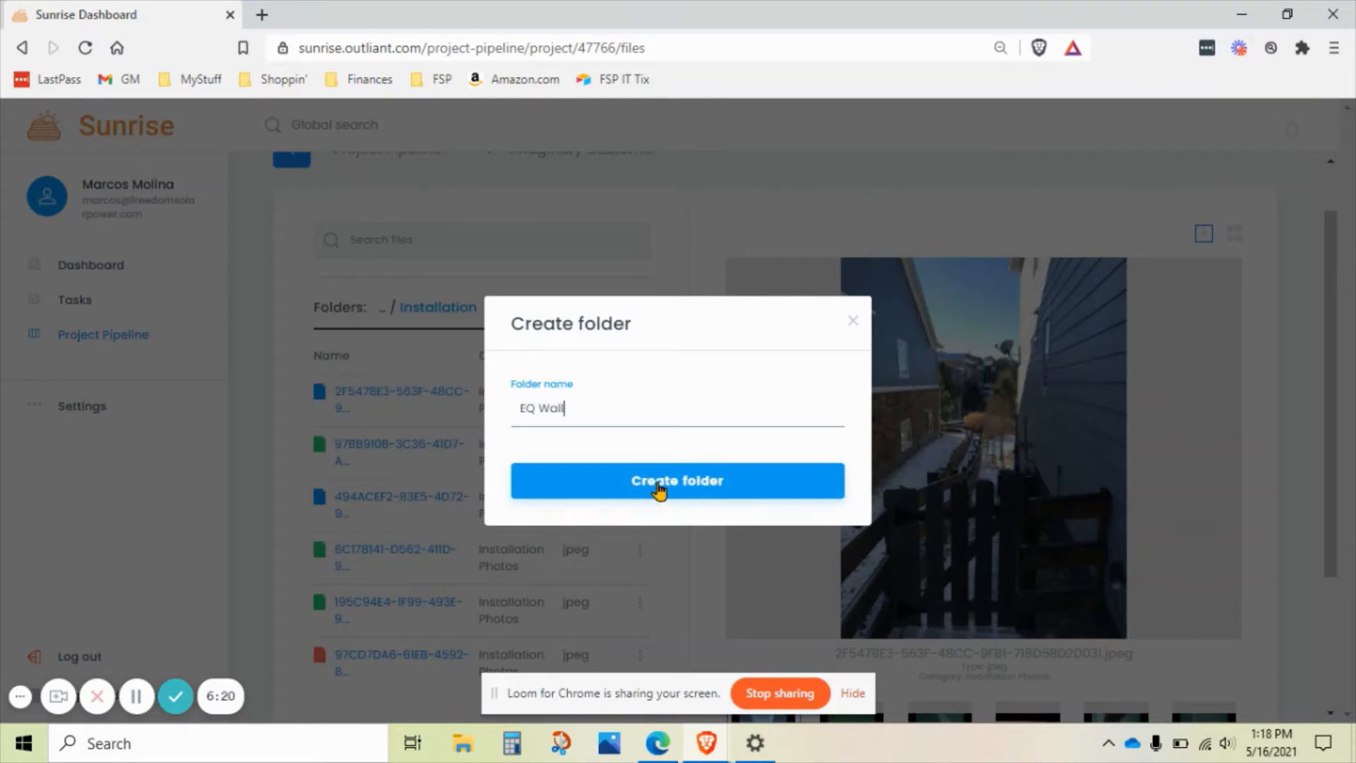
left_click(661, 484)
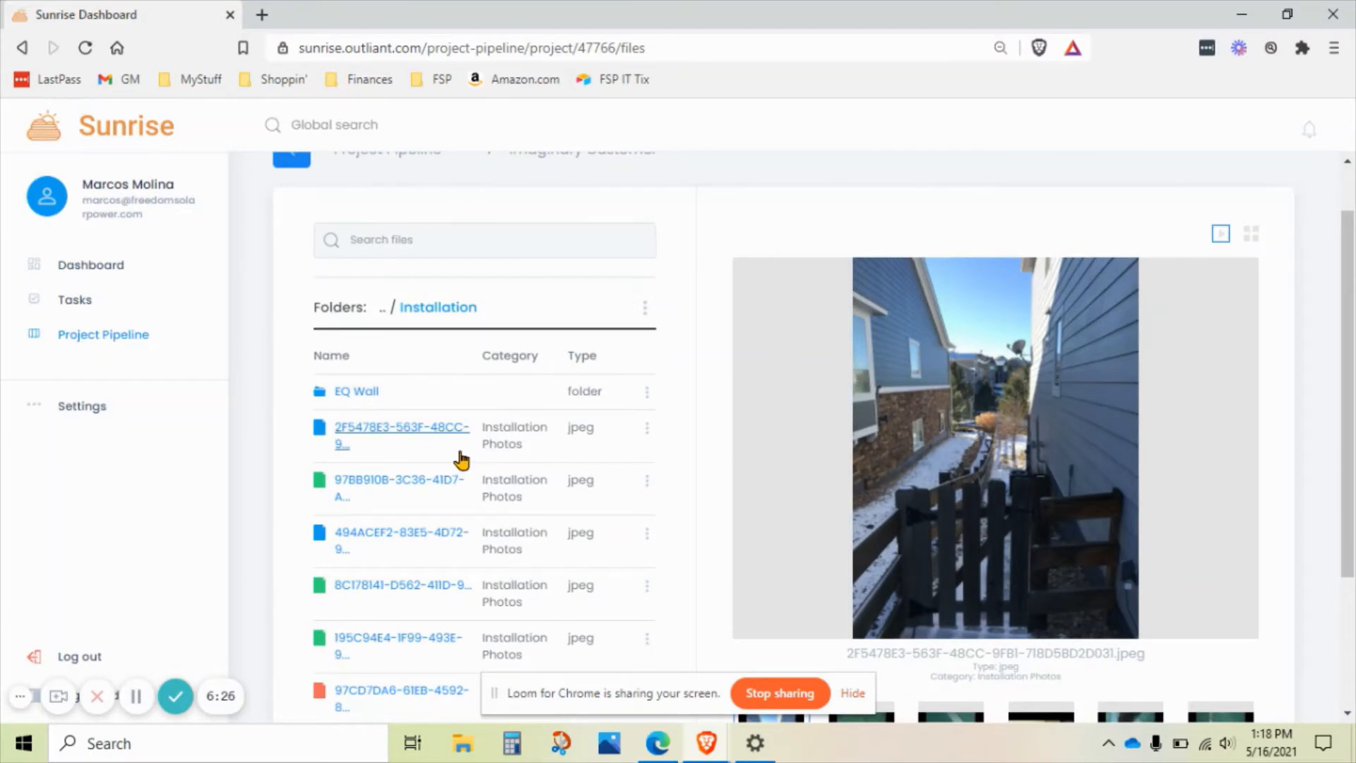
- Open the EQ Wall folder, start a file upload and add the 4D7A2242 jpeg from the computer's file explorer
scroll(396, 367, "down", 1)
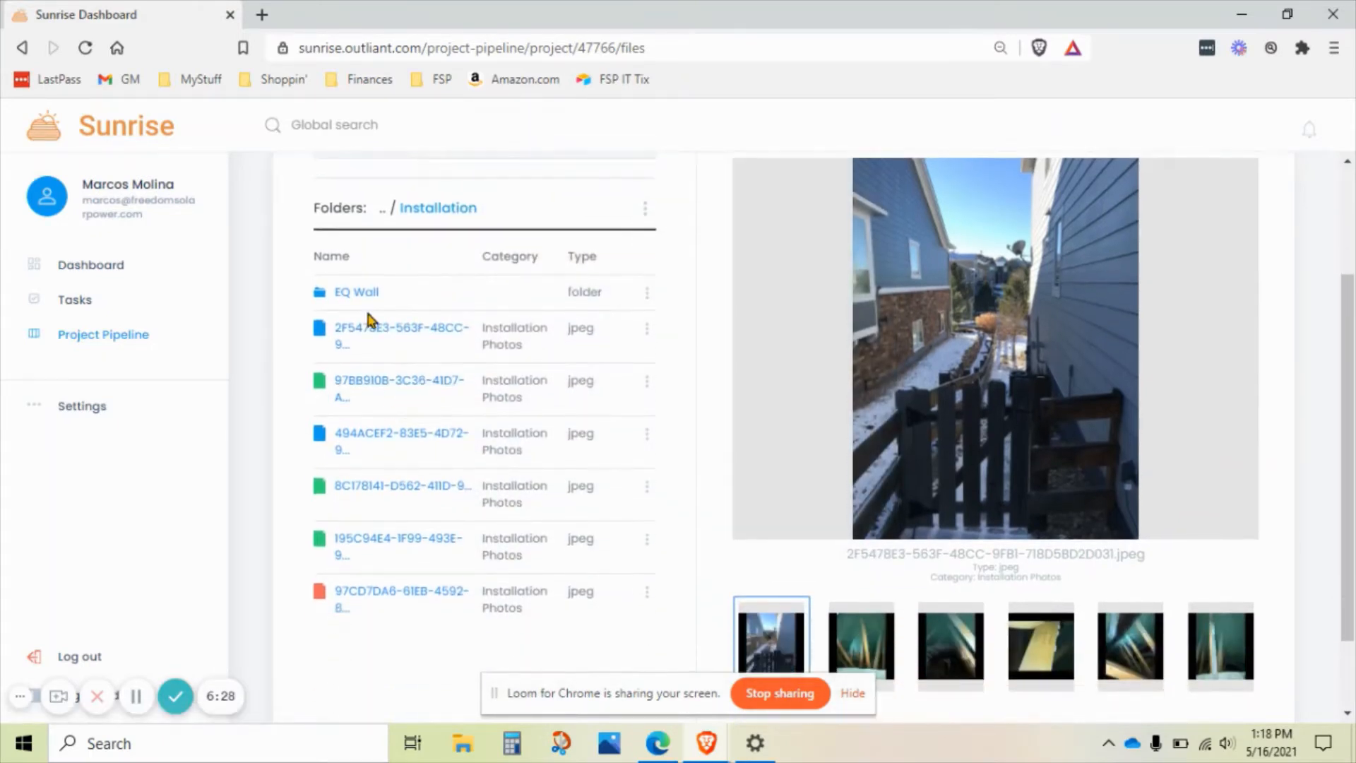
left_click(359, 293)
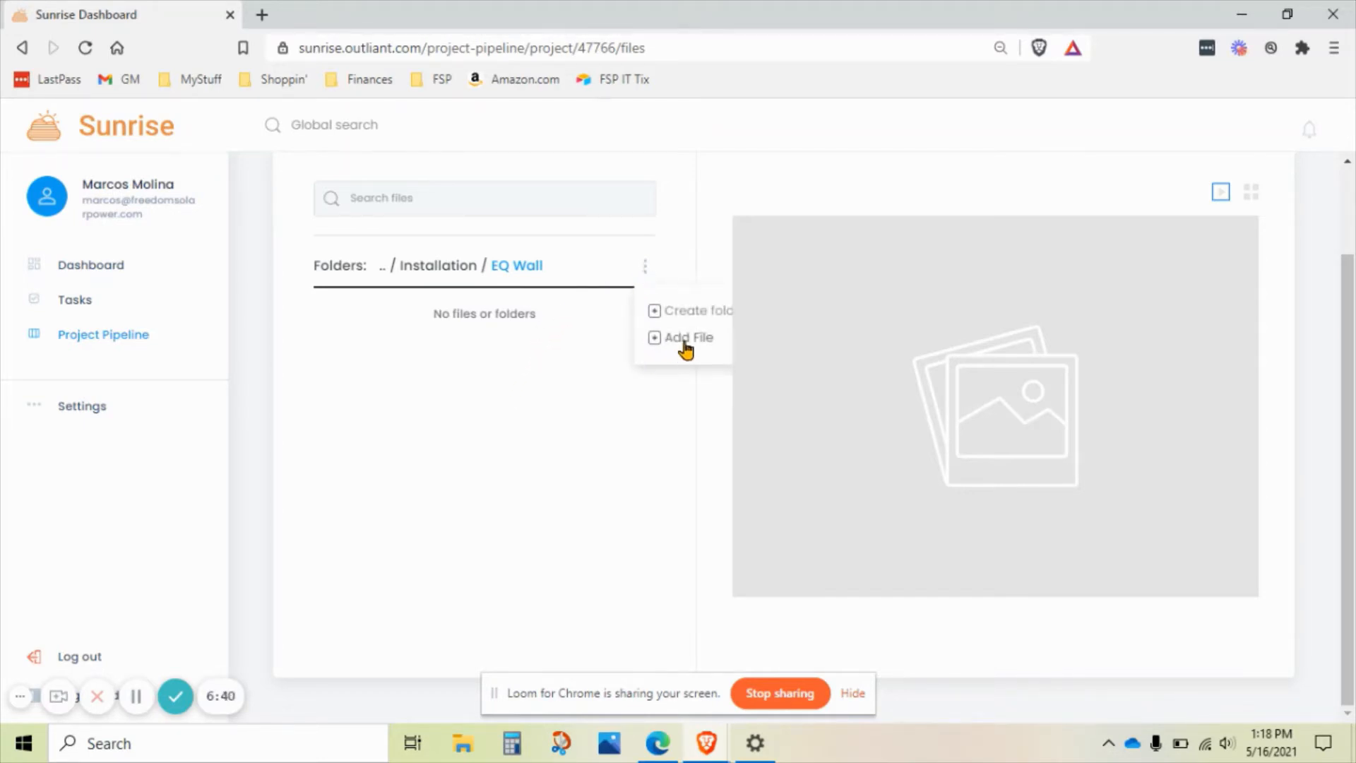
left_click(685, 339)
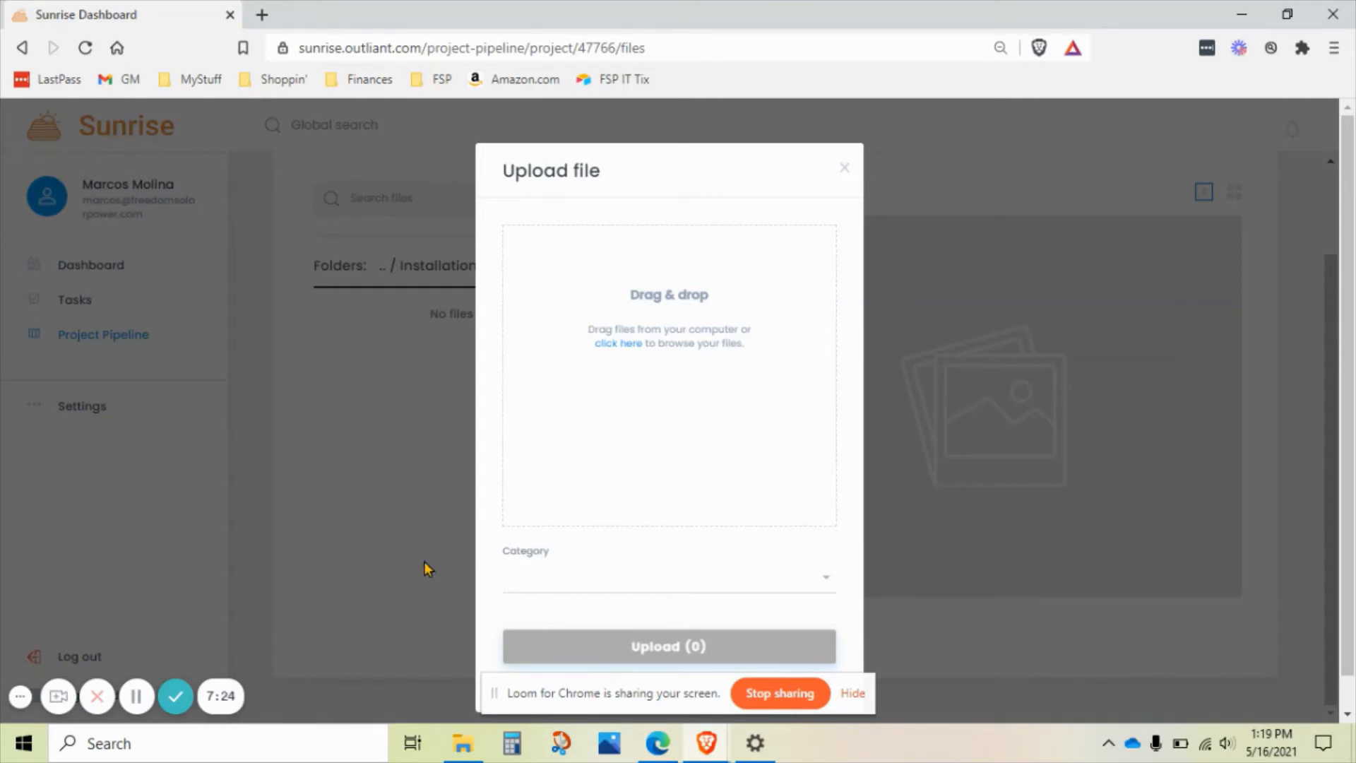
left_click(463, 743)
left_click_drag(512, 343, 692, 361)
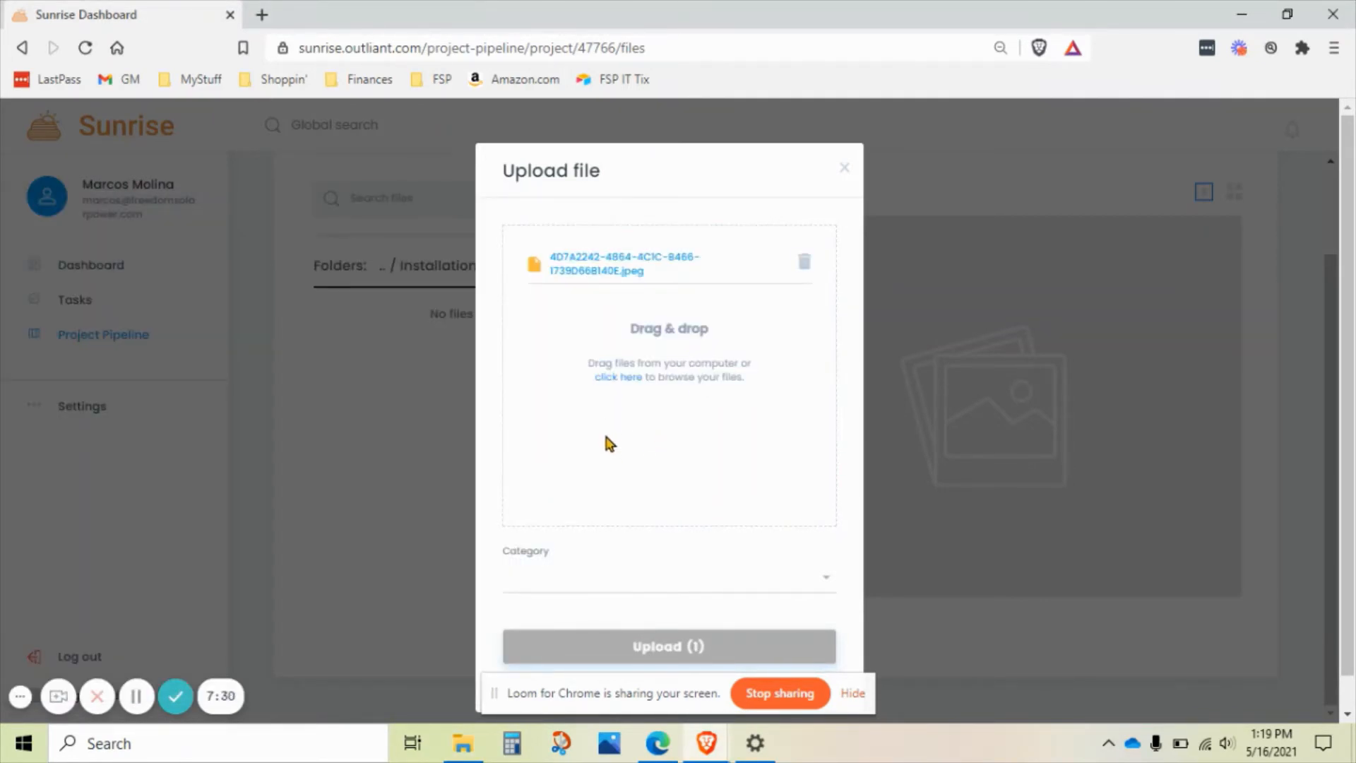
- Add photos 2A5CD5A7, 2F5478E3, 4D7A2242 and 490A83FA from Example Files for Demos, and remove the first, duplicate 4D7A2242 entry
left_click(609, 382)
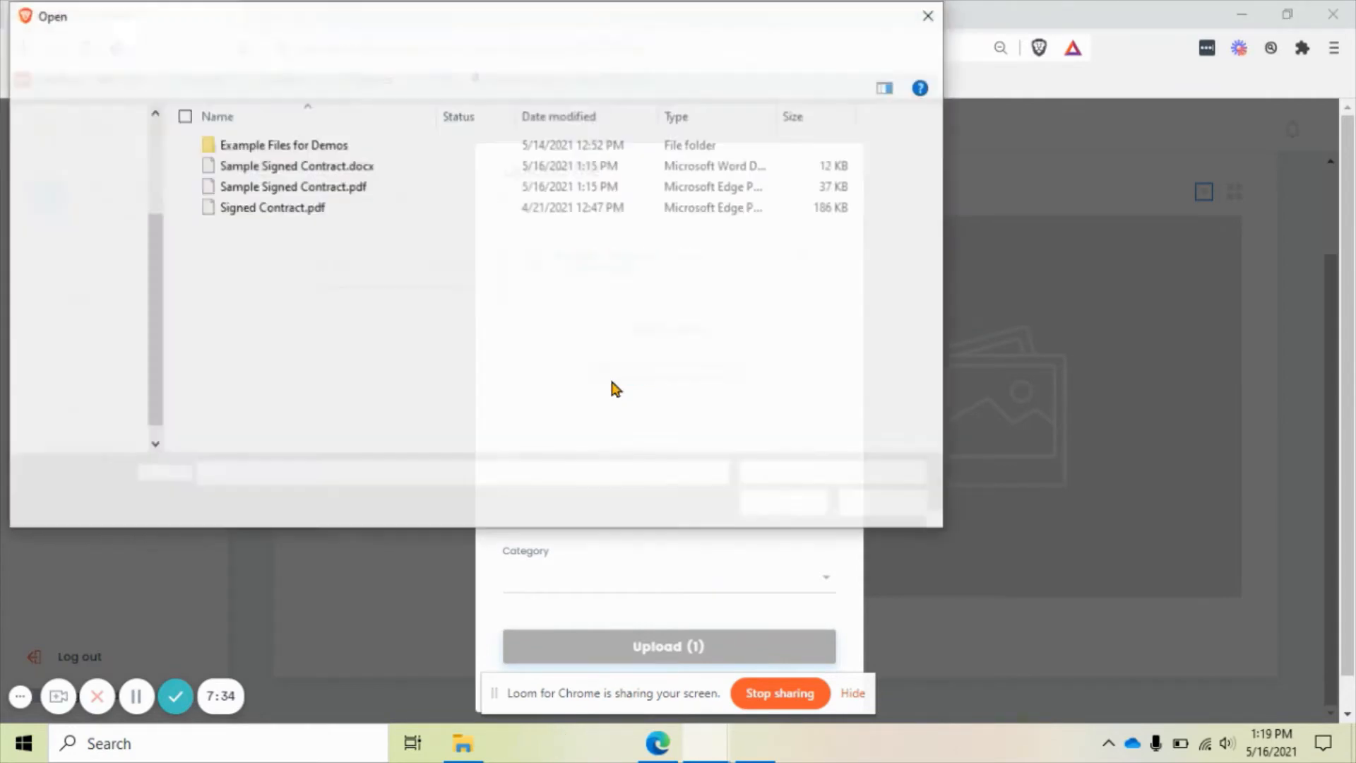
double_click(304, 146)
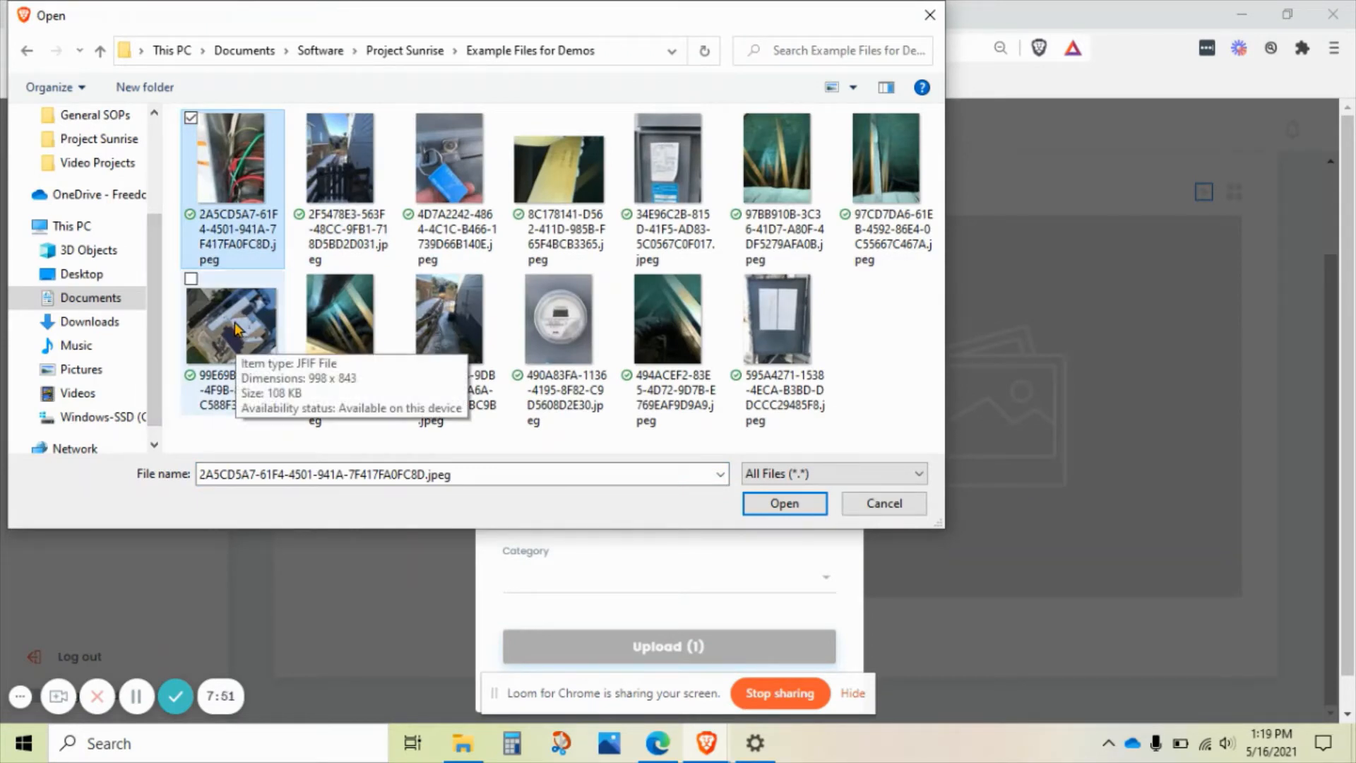
left_click(441, 175, "ctrl")
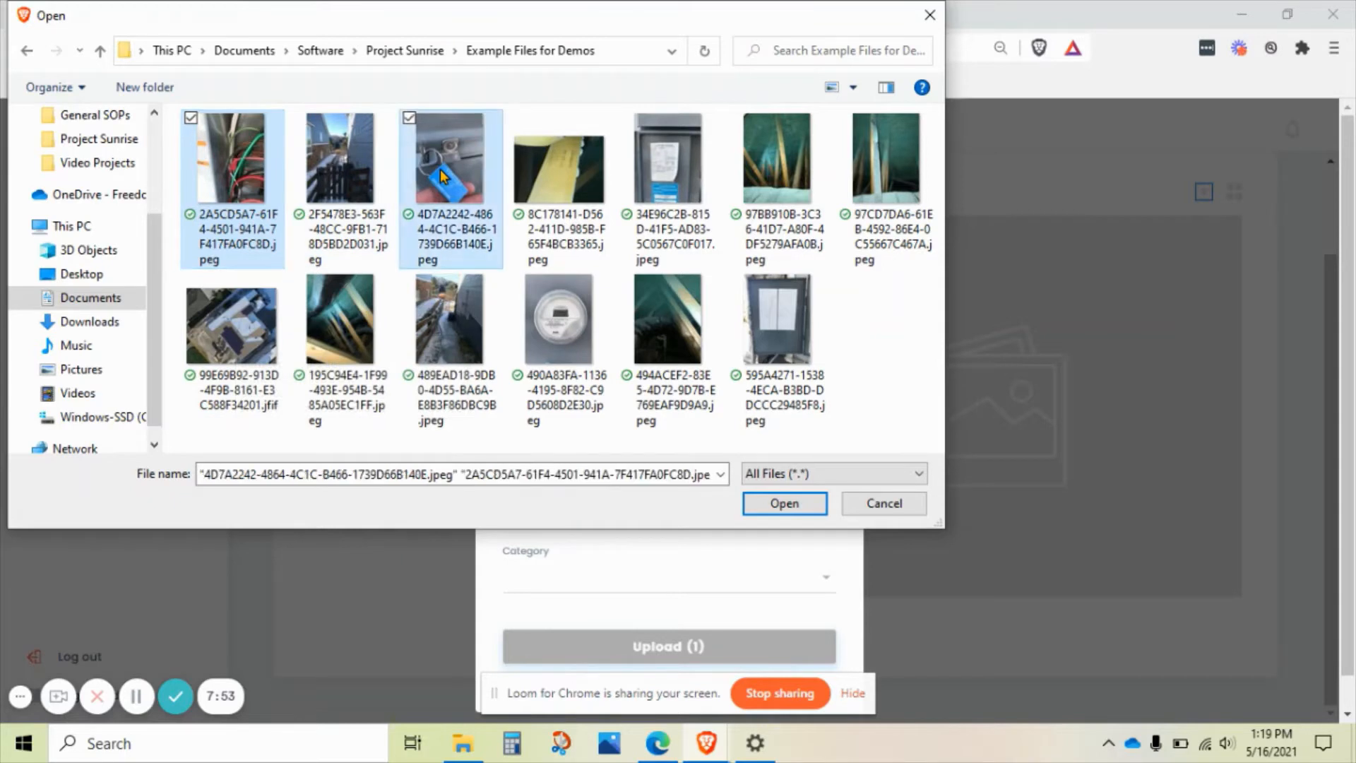
left_click(385, 192, "ctrl")
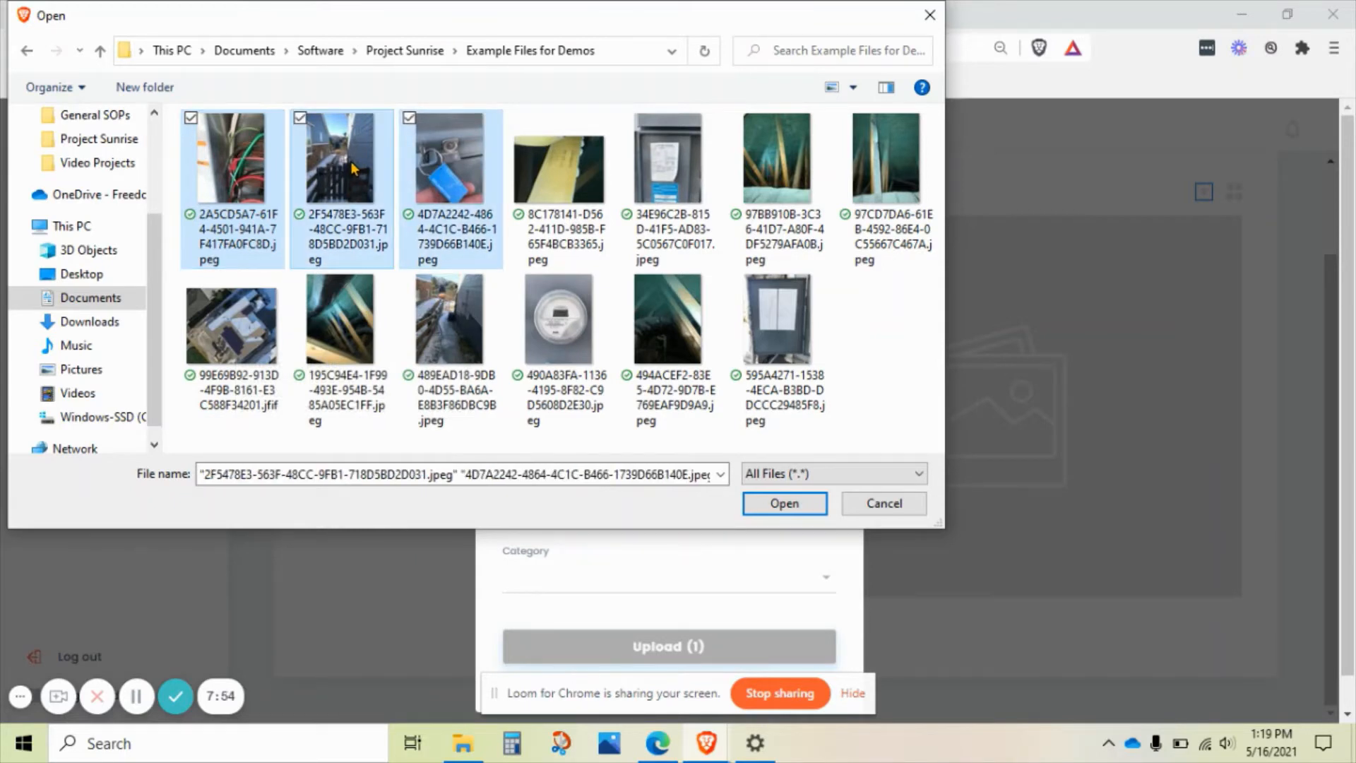
left_click(551, 334, "ctrl")
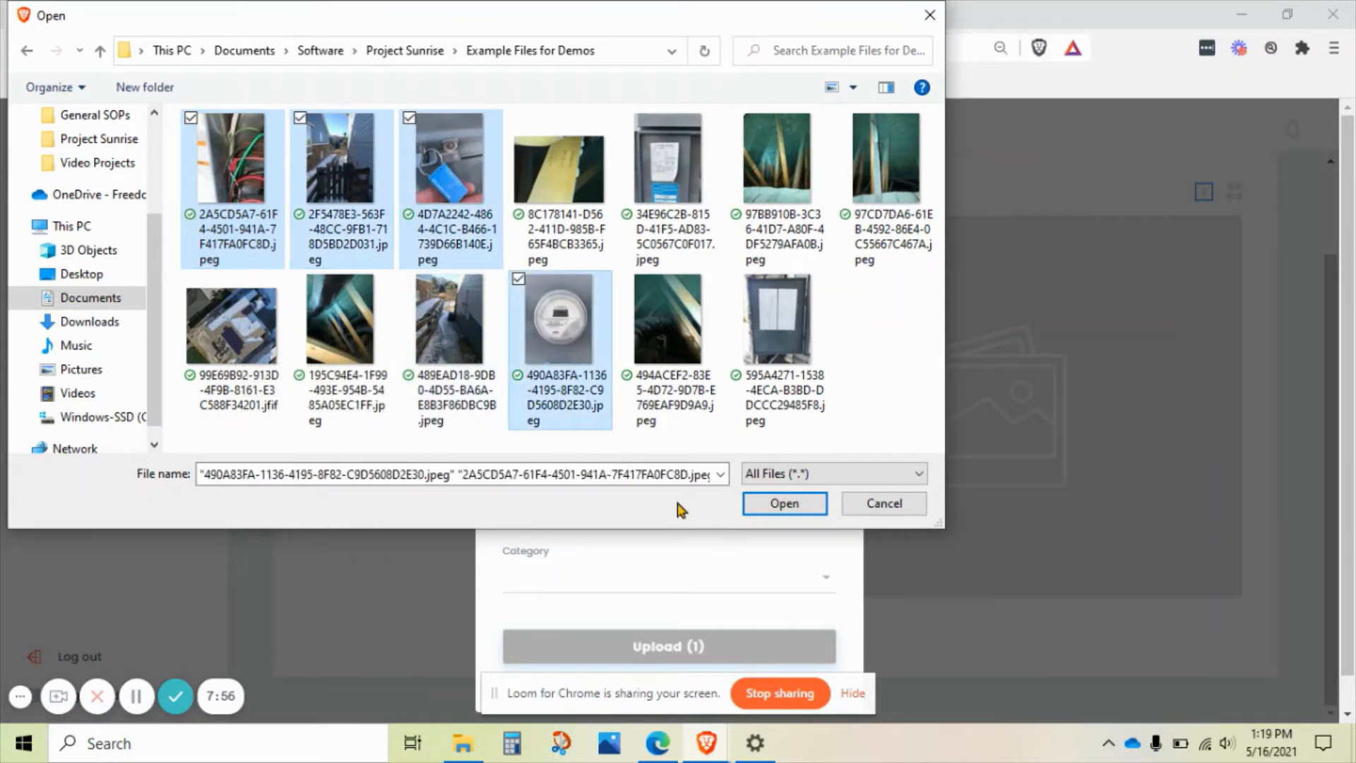
left_click(789, 506)
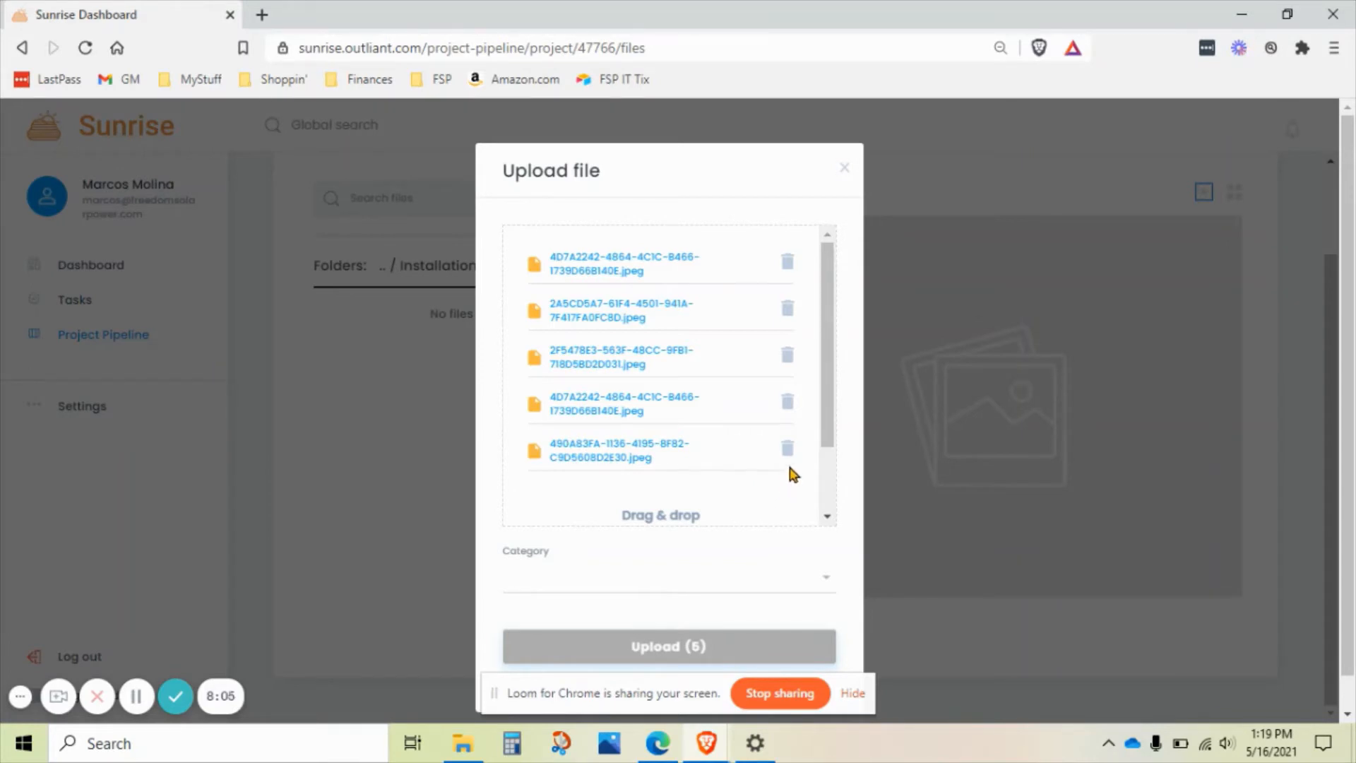
left_click(789, 263)
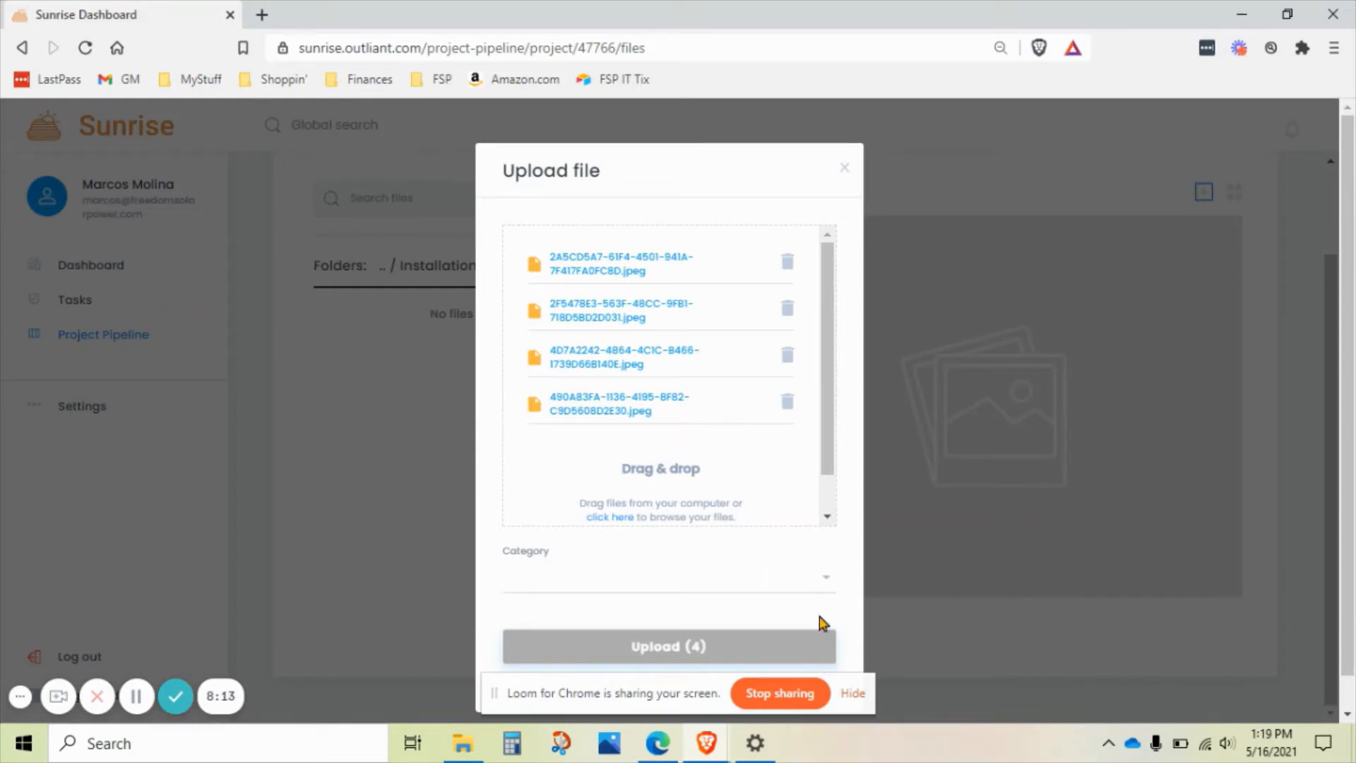
- Set the category to Installation Photos and upload the four photos to the EQ Wall folder
left_click(769, 574)
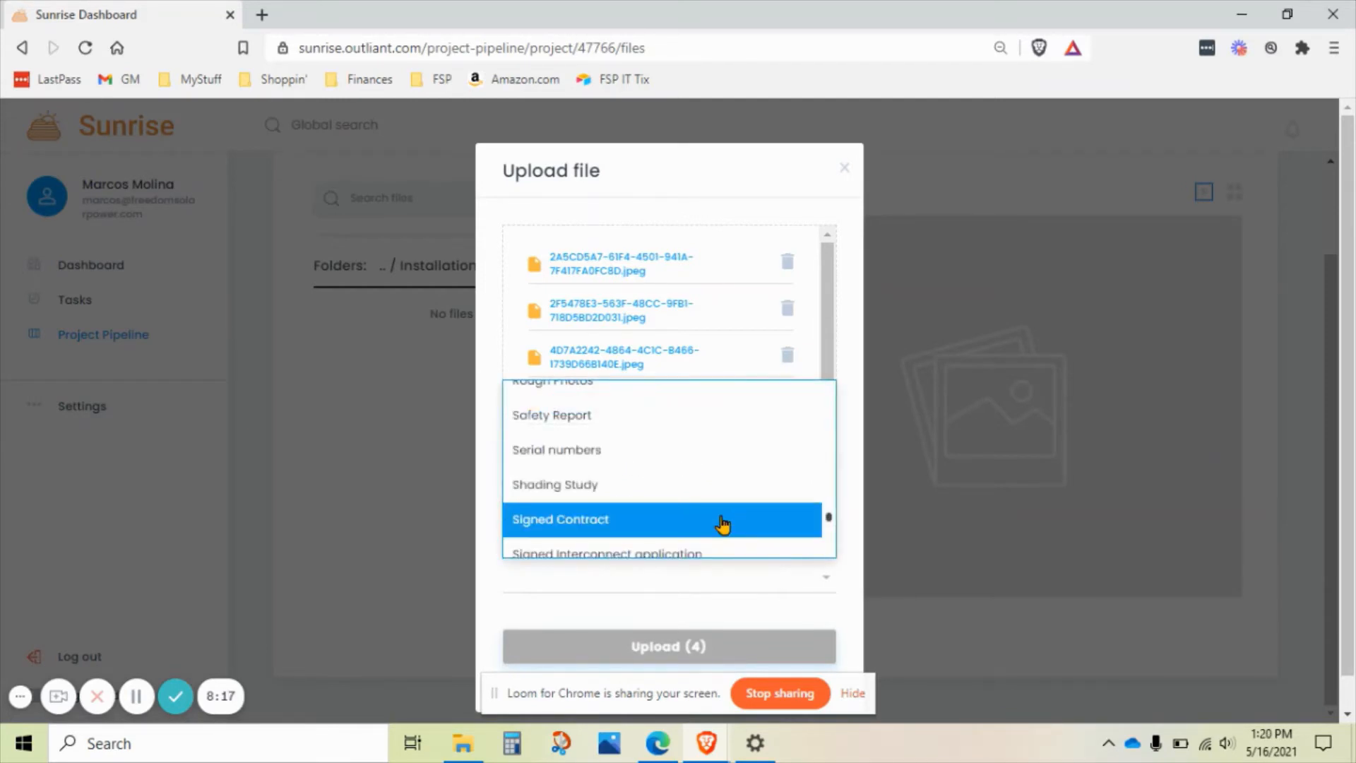
scroll(722, 523, "up", 3)
scroll(722, 523, "up", 5)
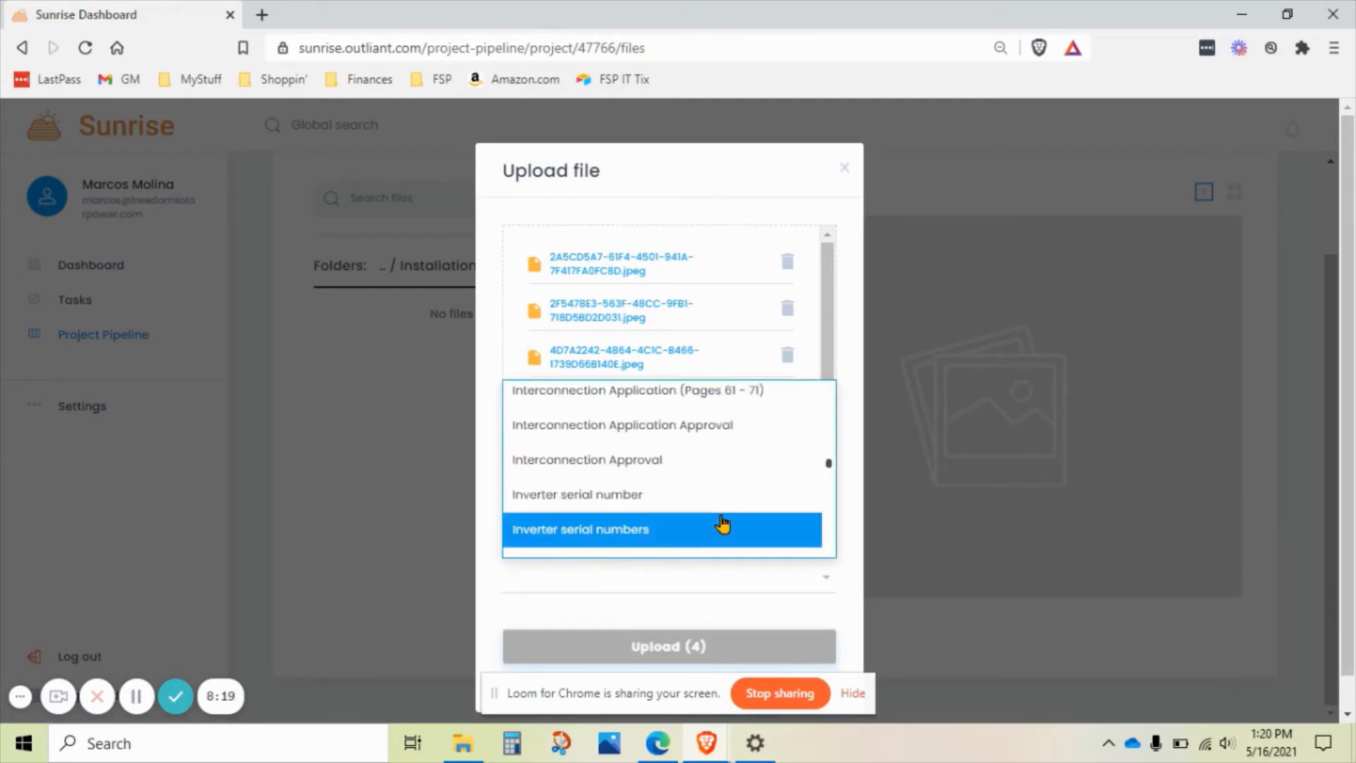
scroll(722, 525, "up", 5)
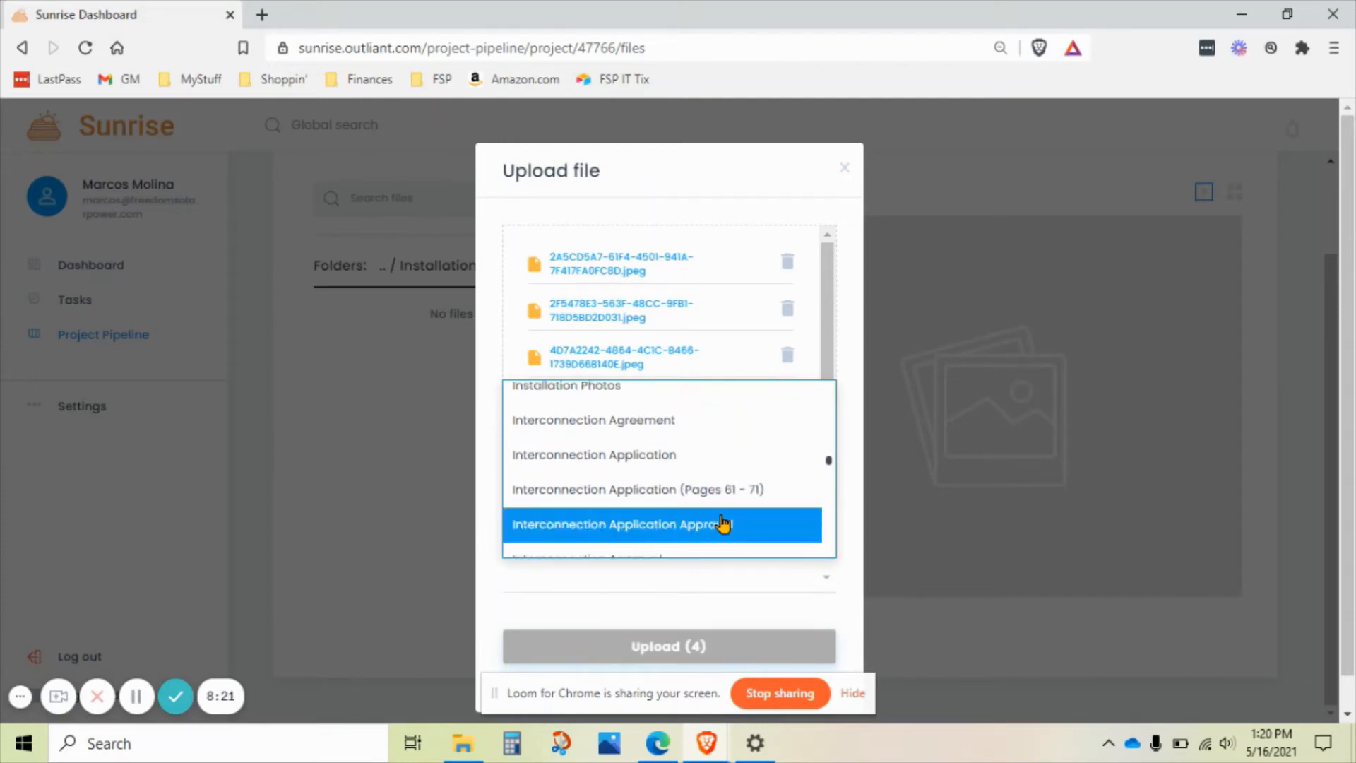
left_click(679, 485)
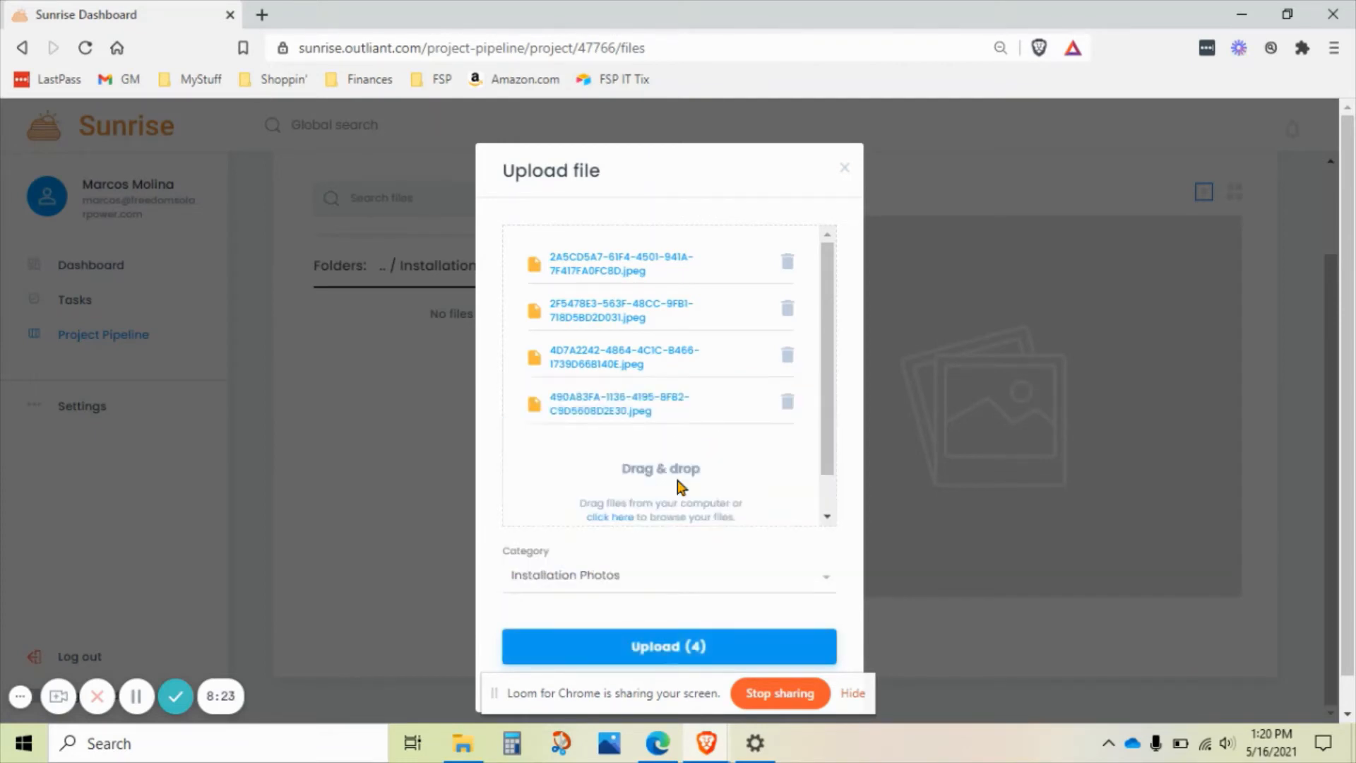
left_click(681, 654)
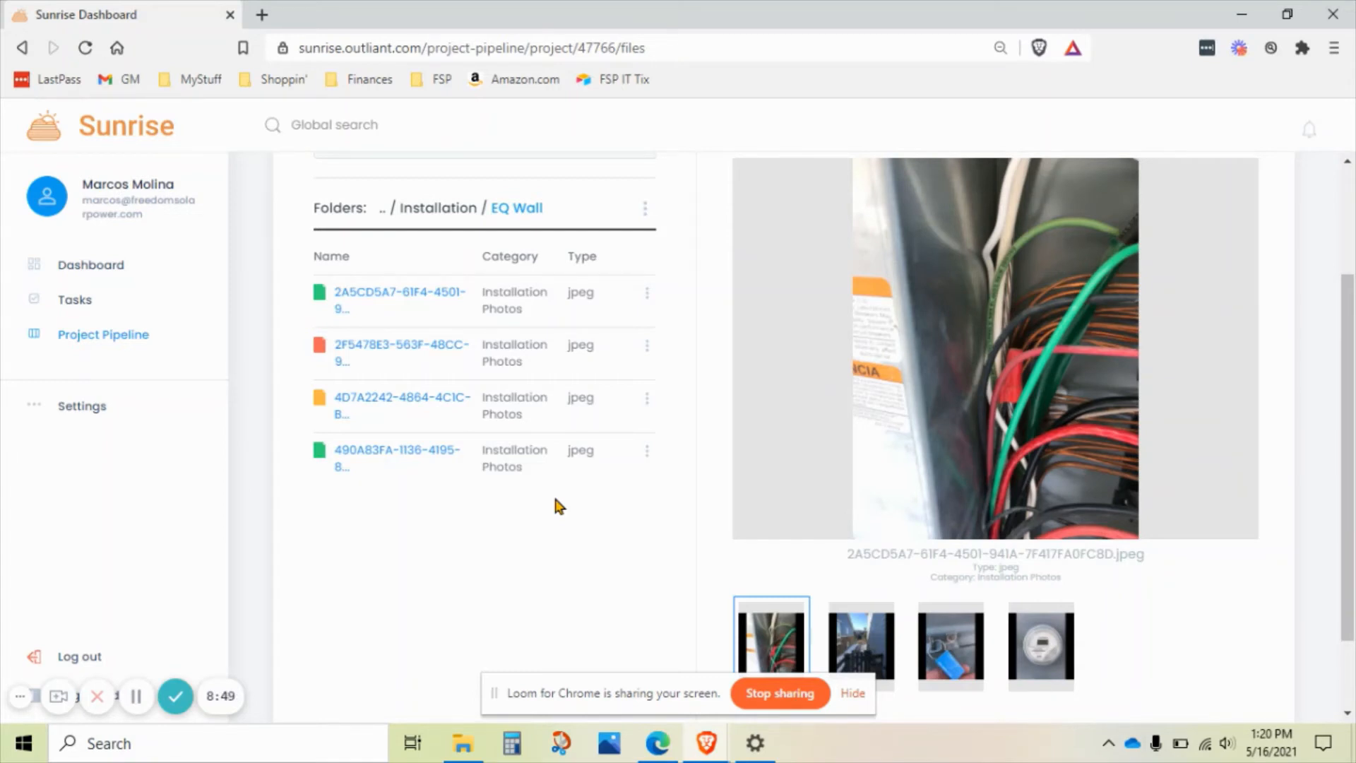
- Delete the 2F5478E3 jpeg from the EQ Wall folder
left_click(647, 351)
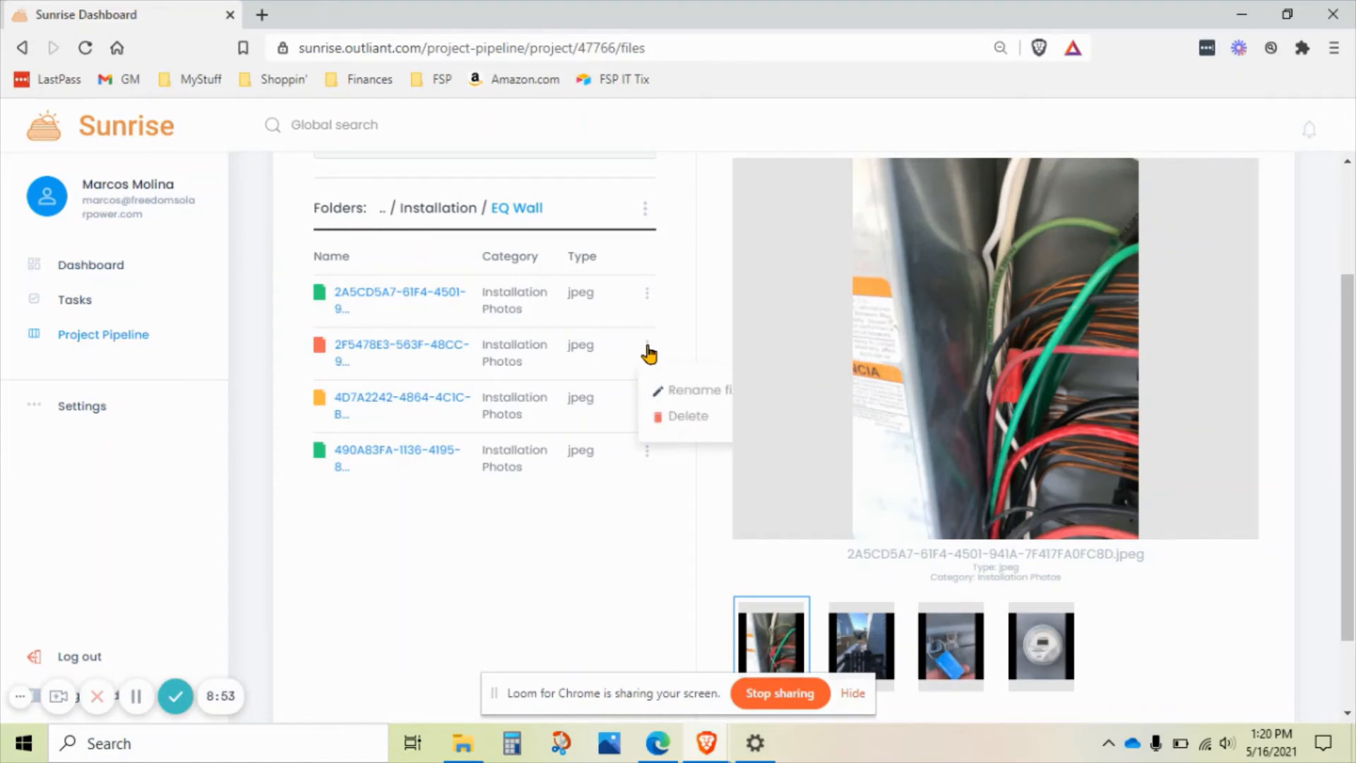
left_click(689, 420)
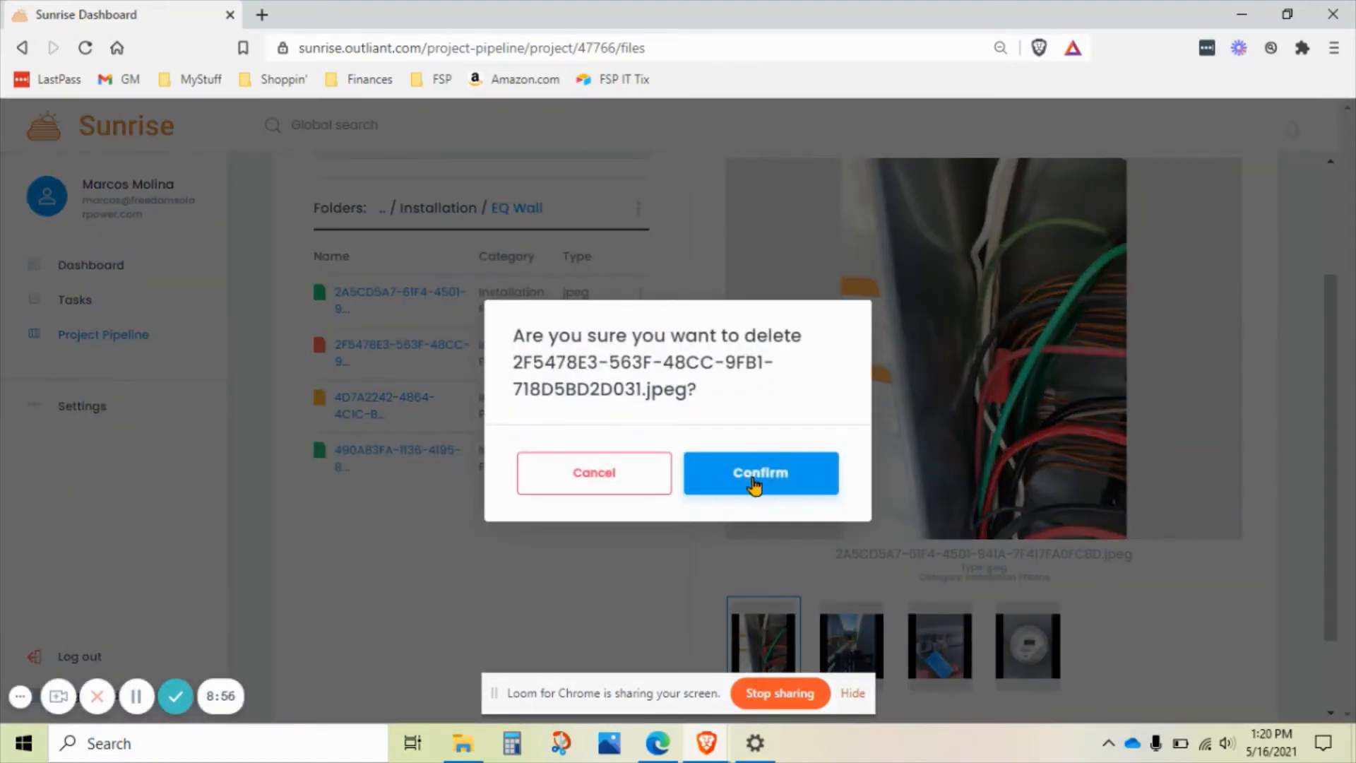
left_click(758, 478)
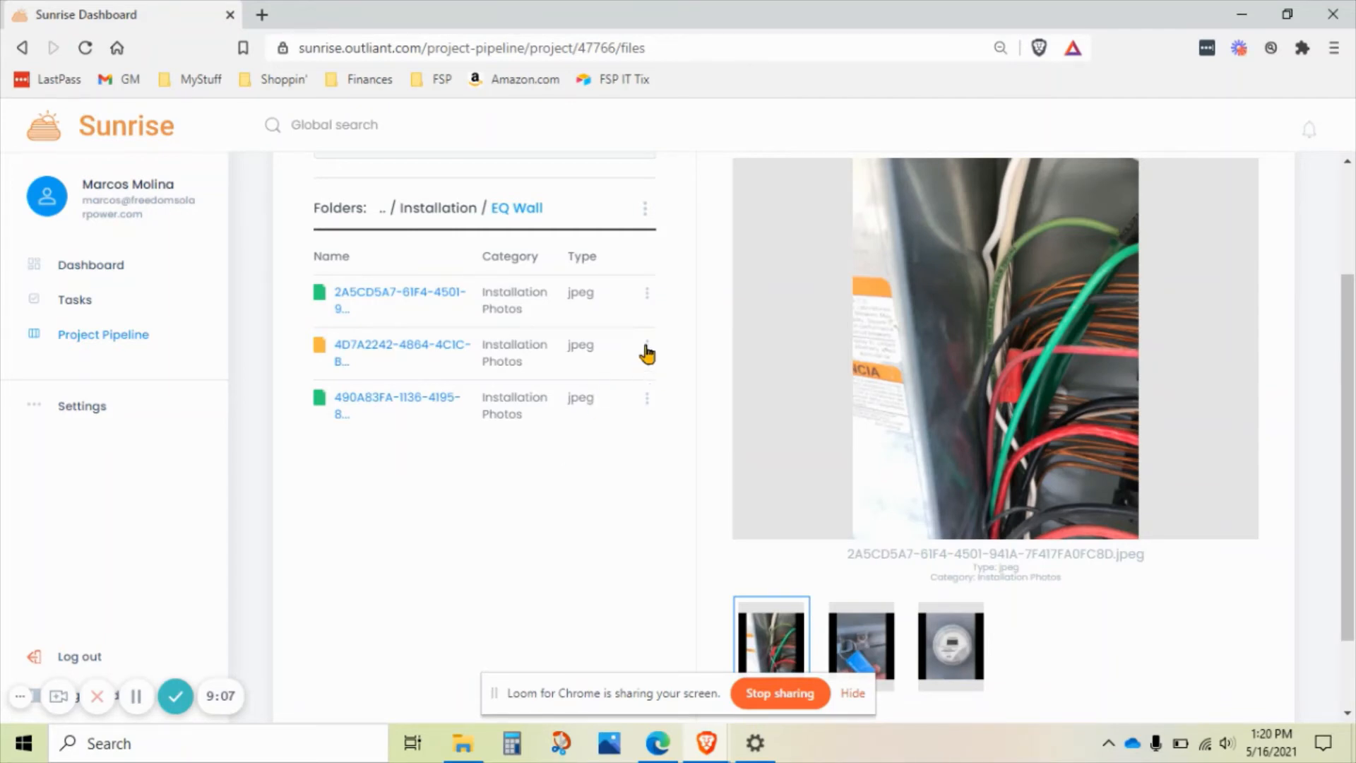
- Rename the 2A5CD5A7 jpeg in the EQ Wall folder as "Wires"
left_click(646, 296)
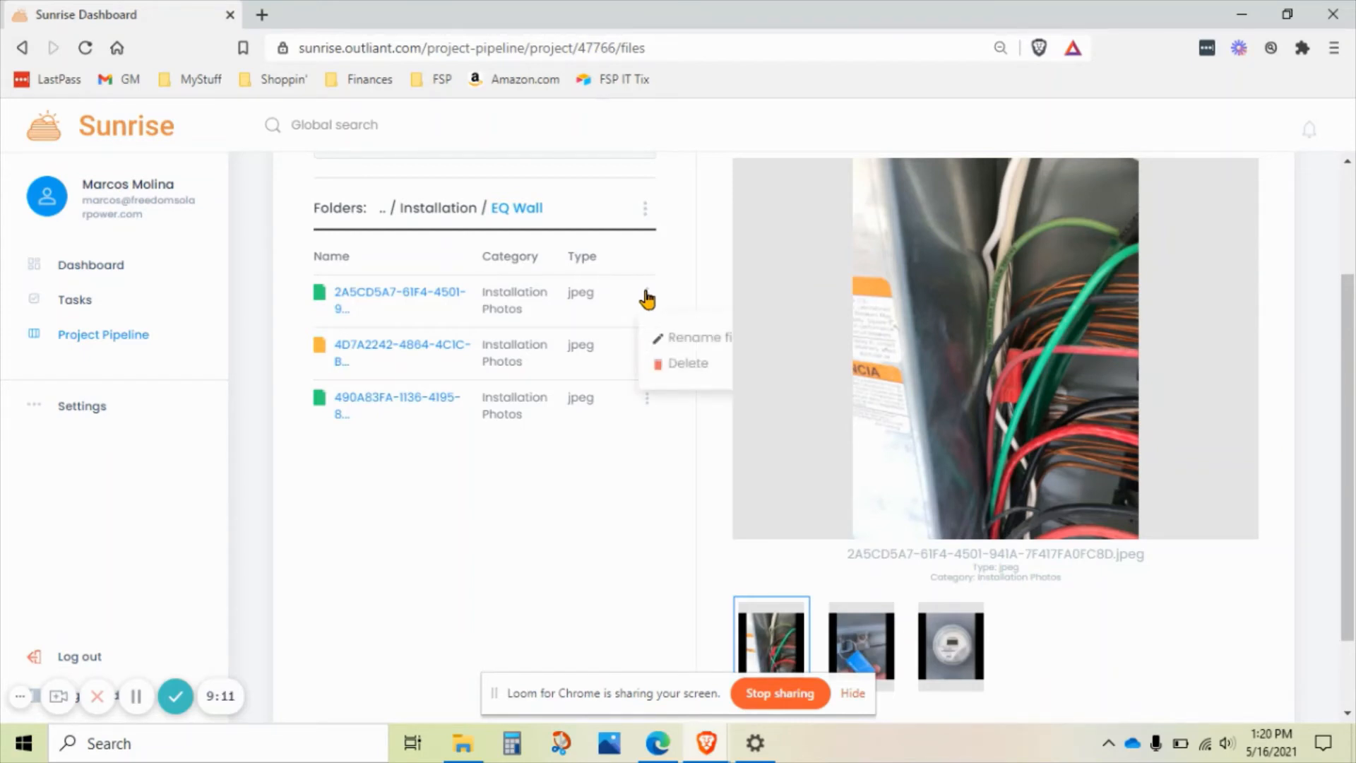
left_click(694, 345)
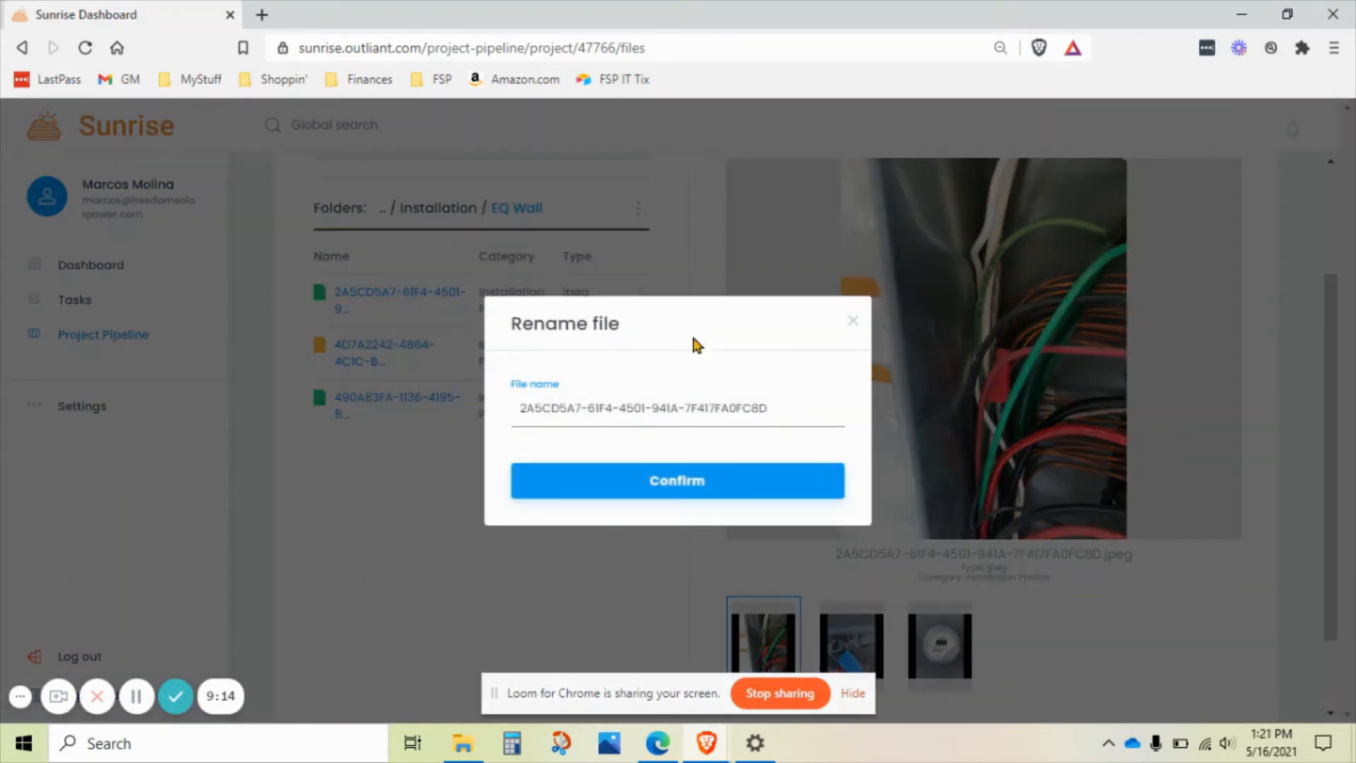
double_click(690, 406)
triple_click(690, 406)
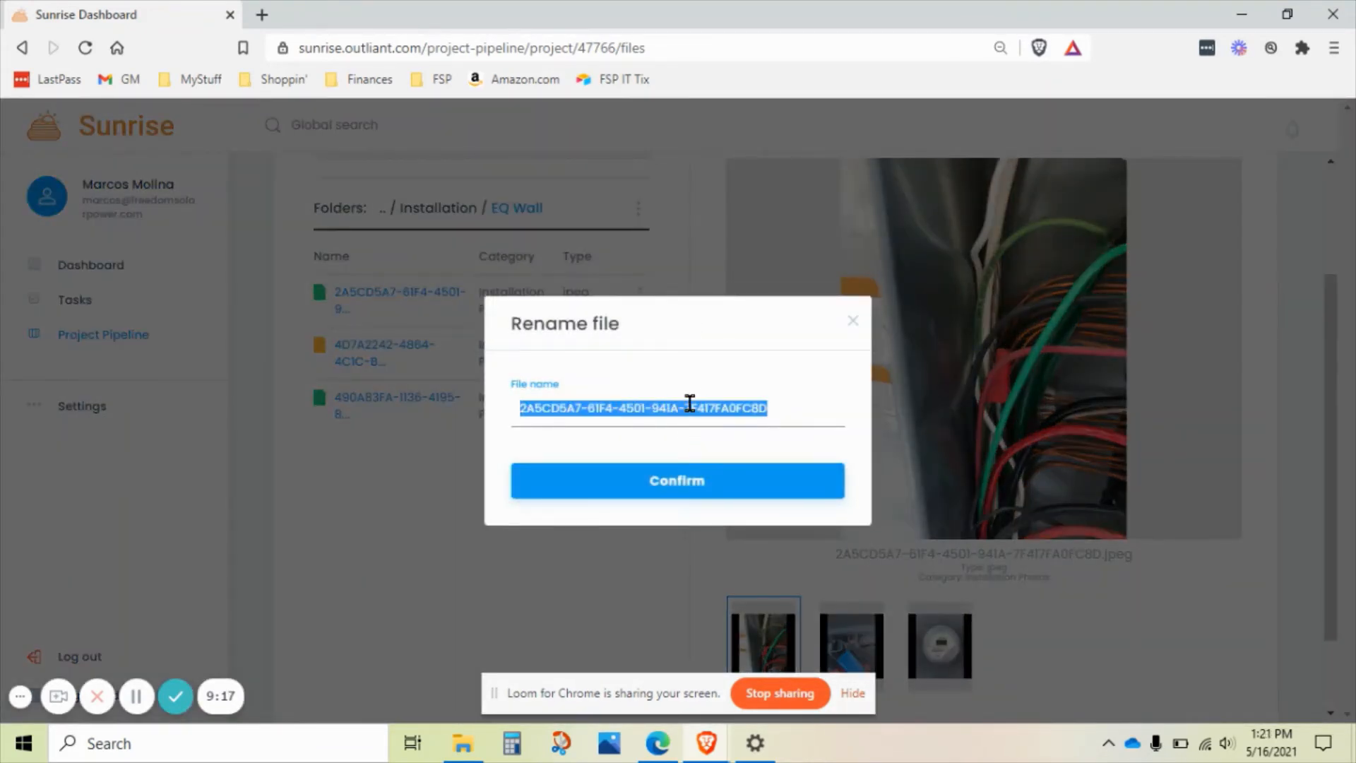
type("Wires")
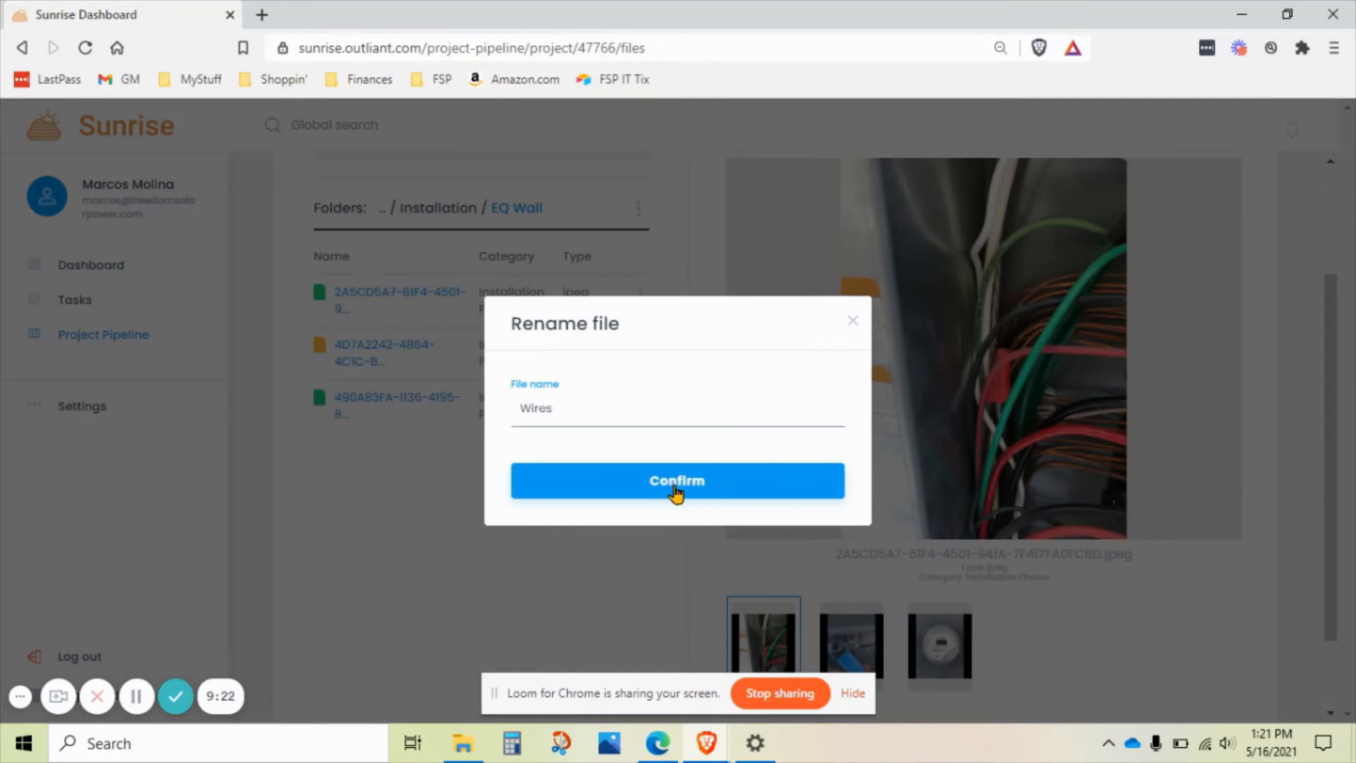
left_click(676, 494)
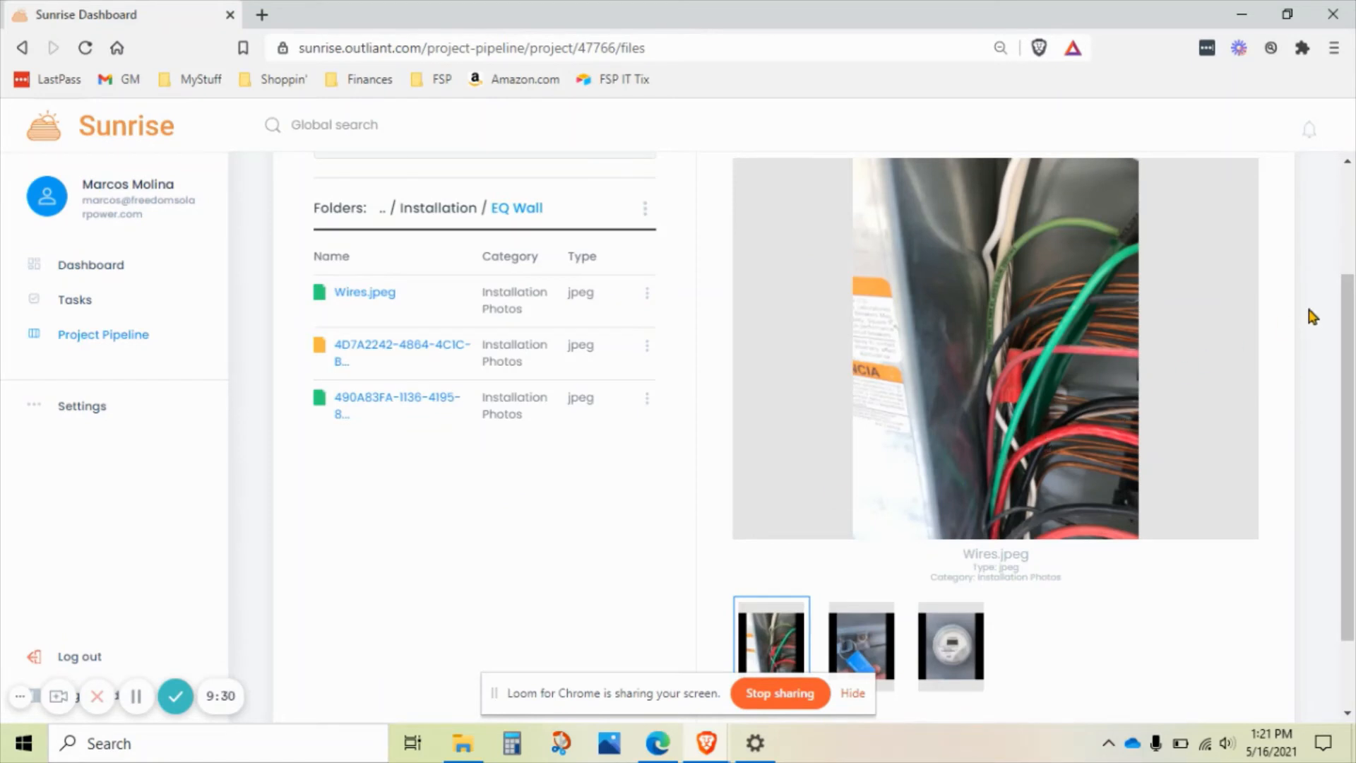
- Switch the file previews to grid view and move all the EQ Wall photos to the Sales folder
scroll(1278, 335, "up", 1)
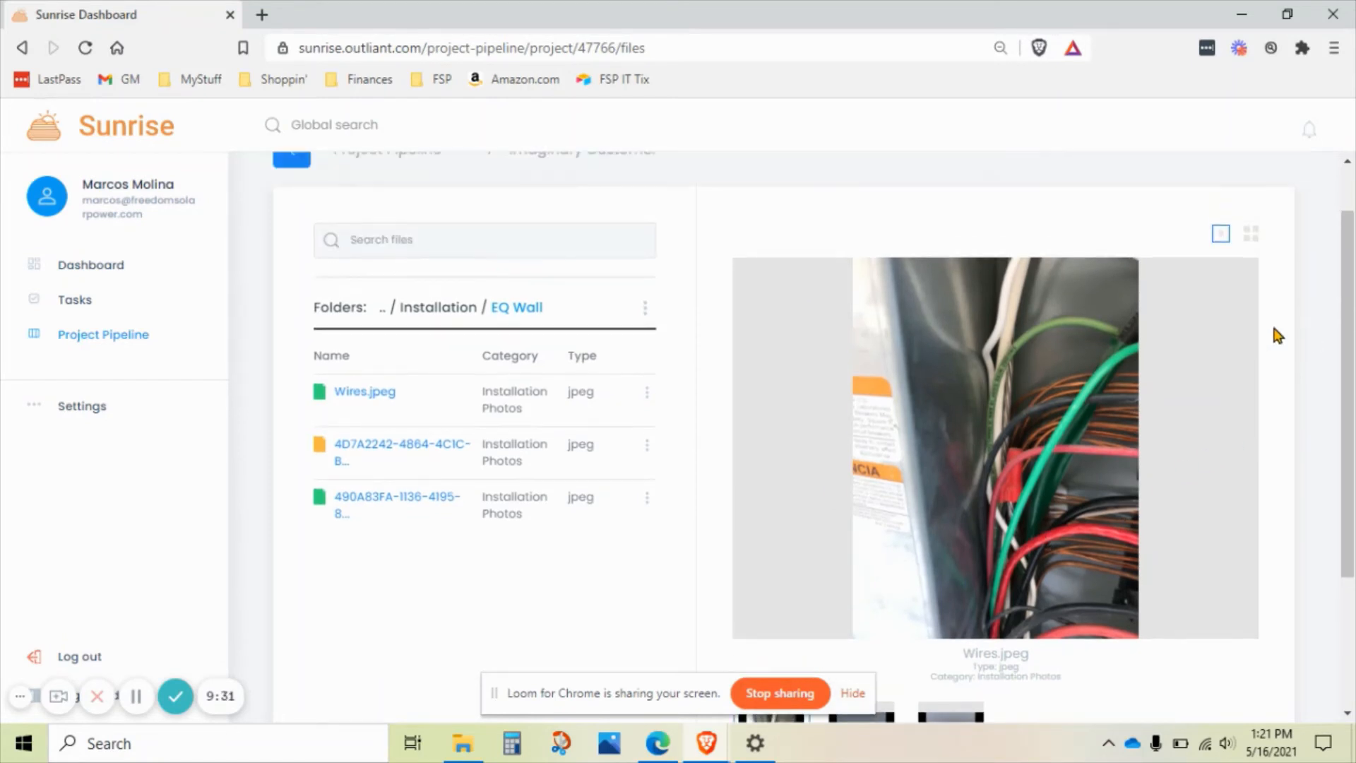
left_click(1255, 243)
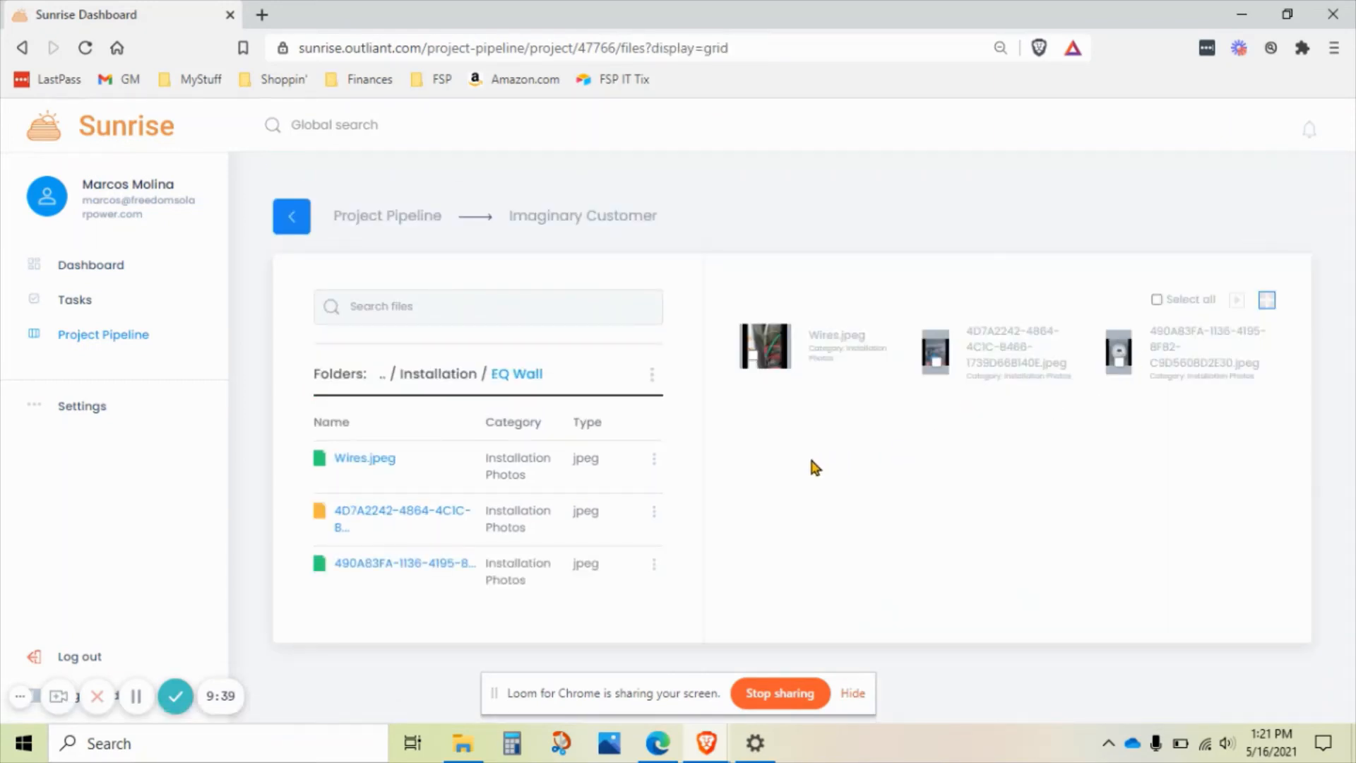
left_click(752, 355)
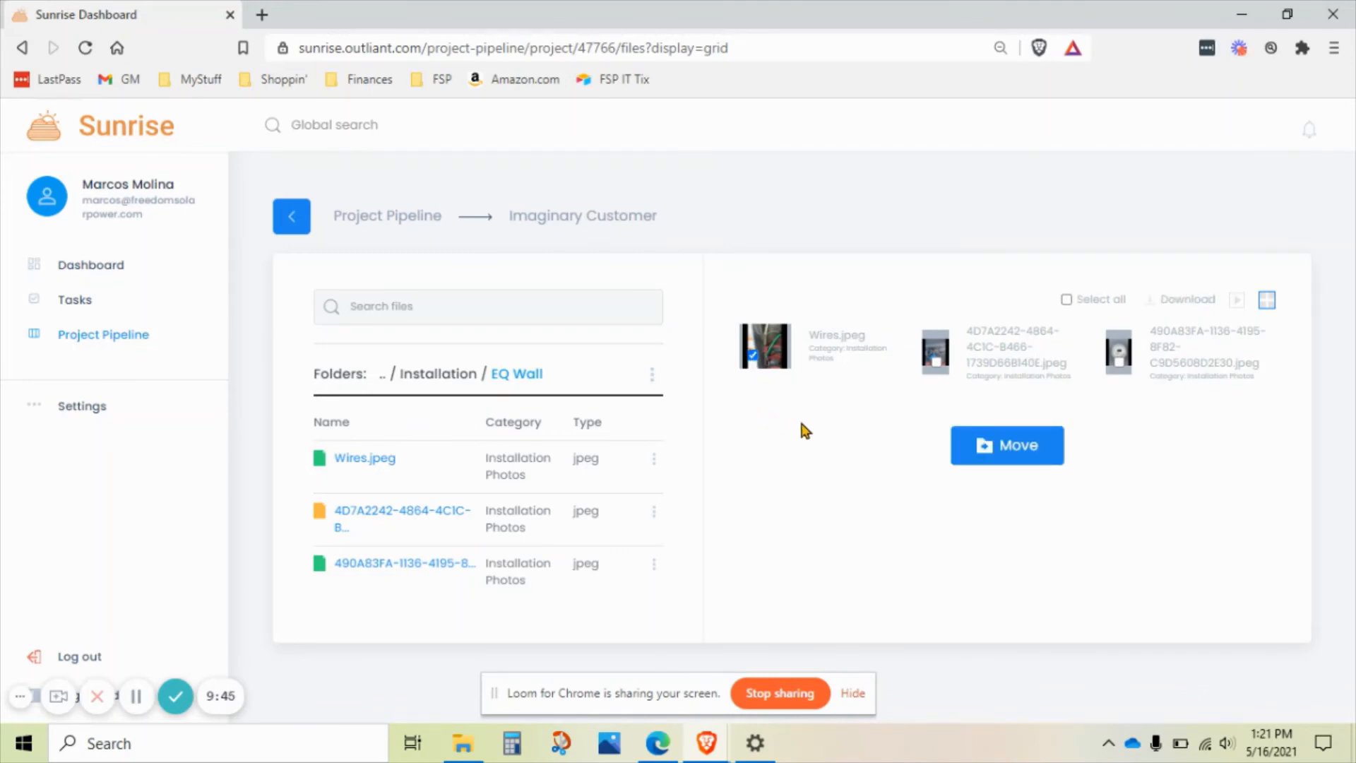
left_click(936, 362)
left_click(1067, 300)
left_click(1004, 448)
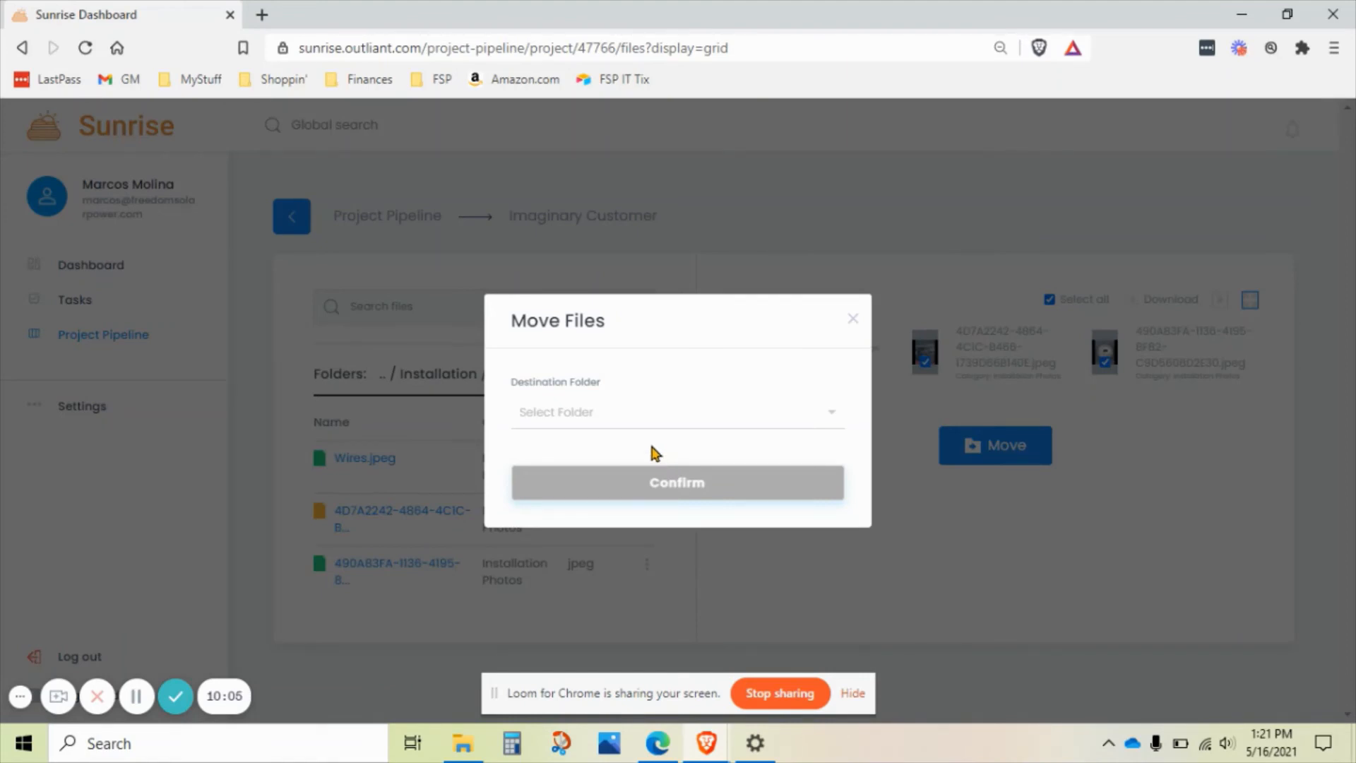
left_click(638, 413)
left_click(592, 468)
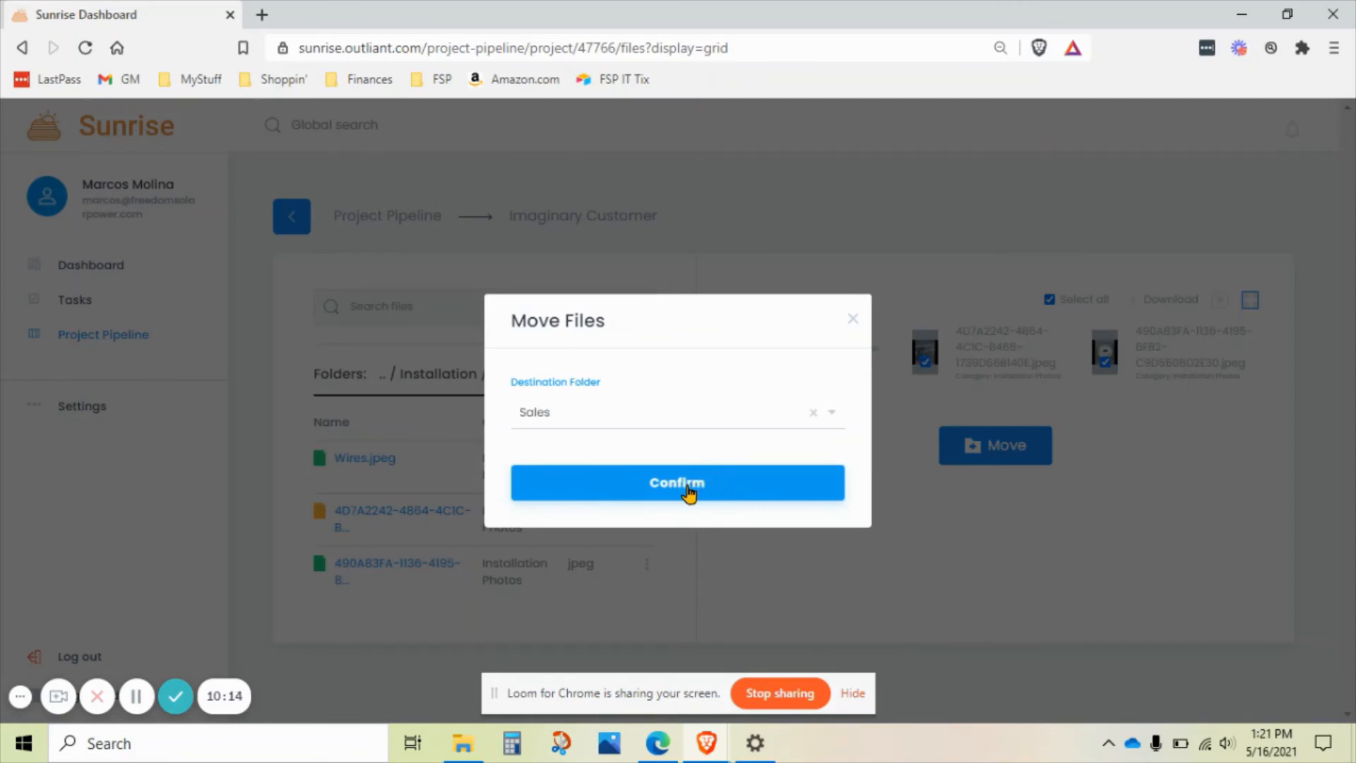
left_click(686, 488)
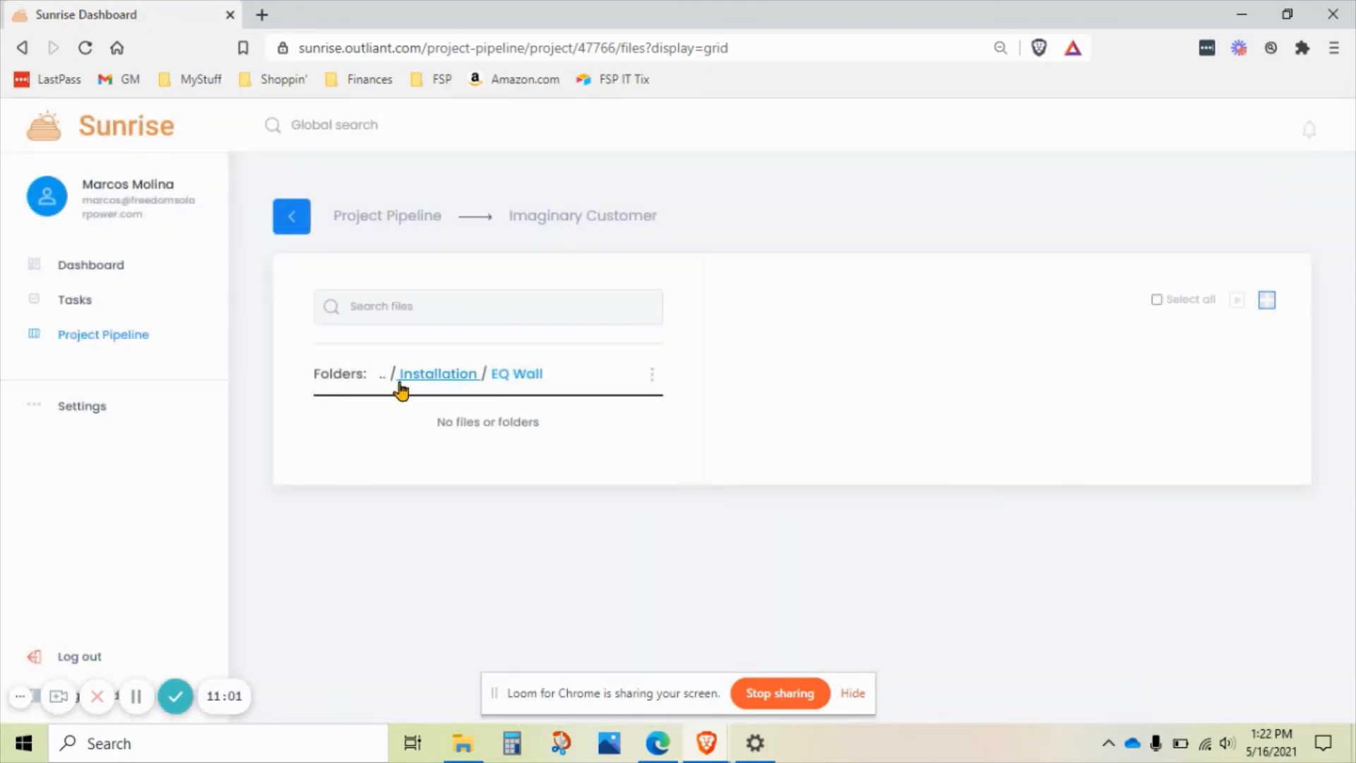
- Download photos 2F5478E3 and 97BB910B from the Installation folder as a zip file saved to the Desktop
left_click(417, 376)
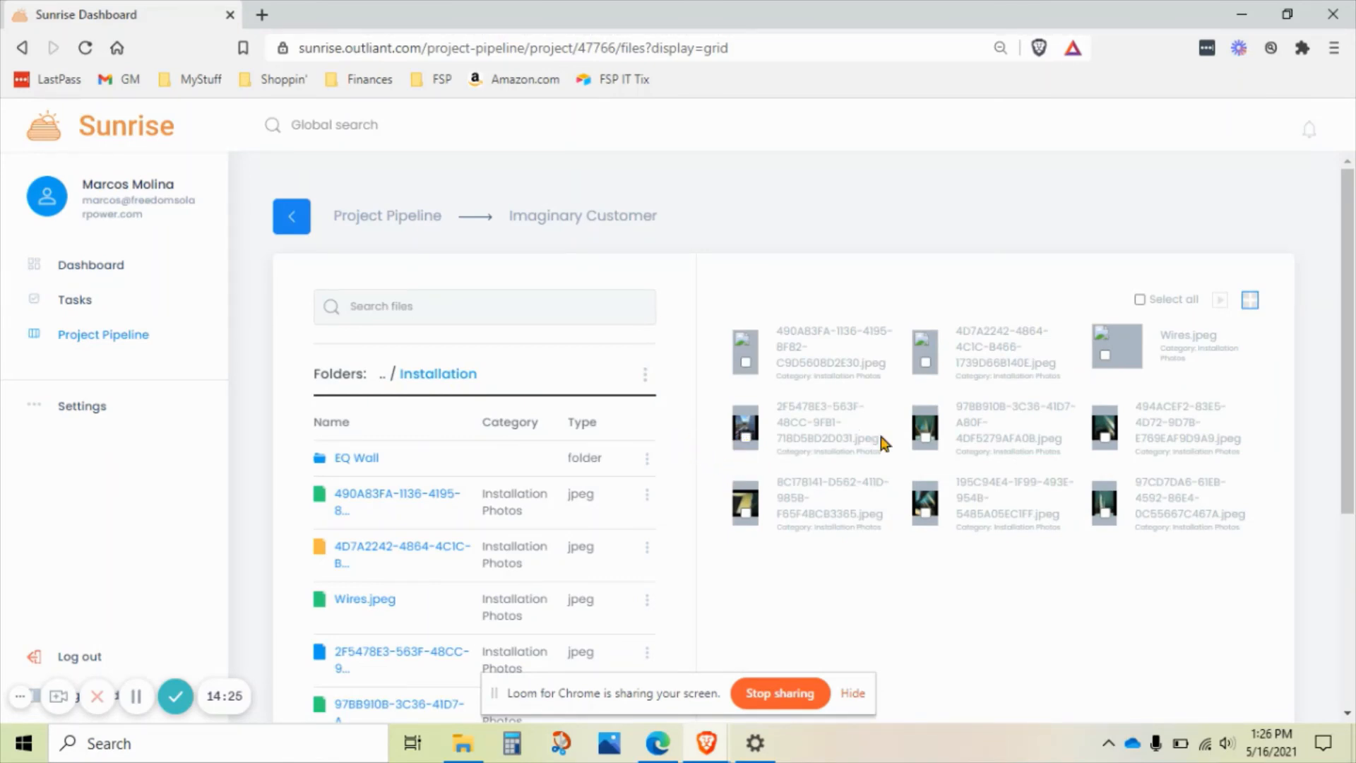
left_click(745, 436)
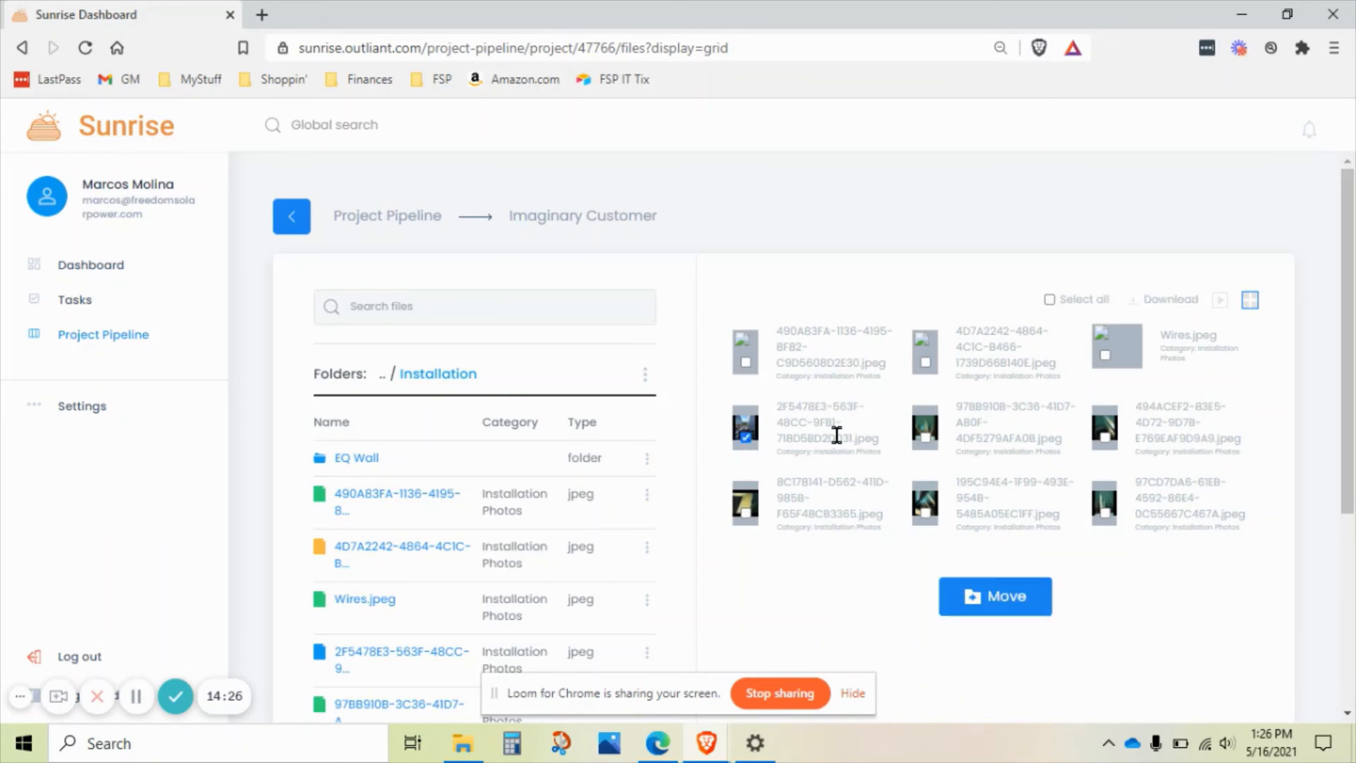
left_click(927, 438)
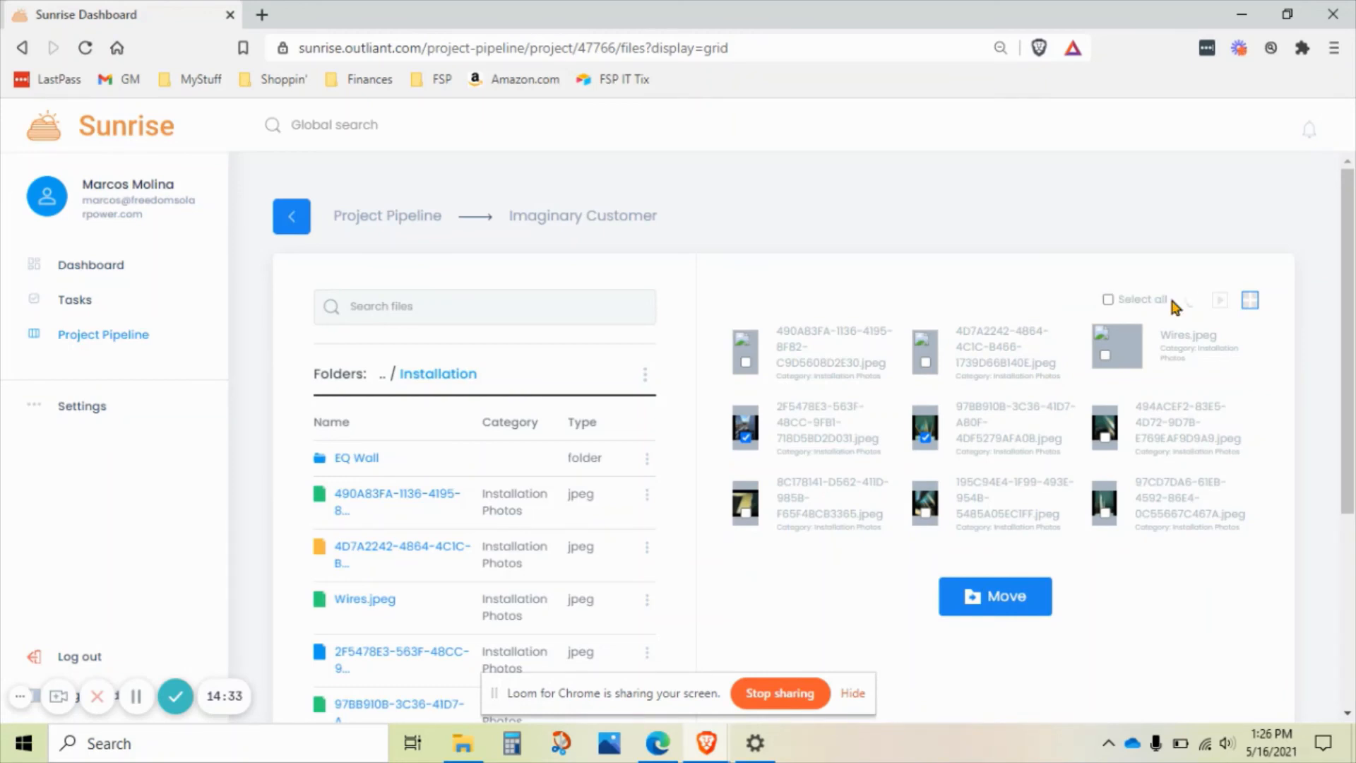
left_click(1172, 305)
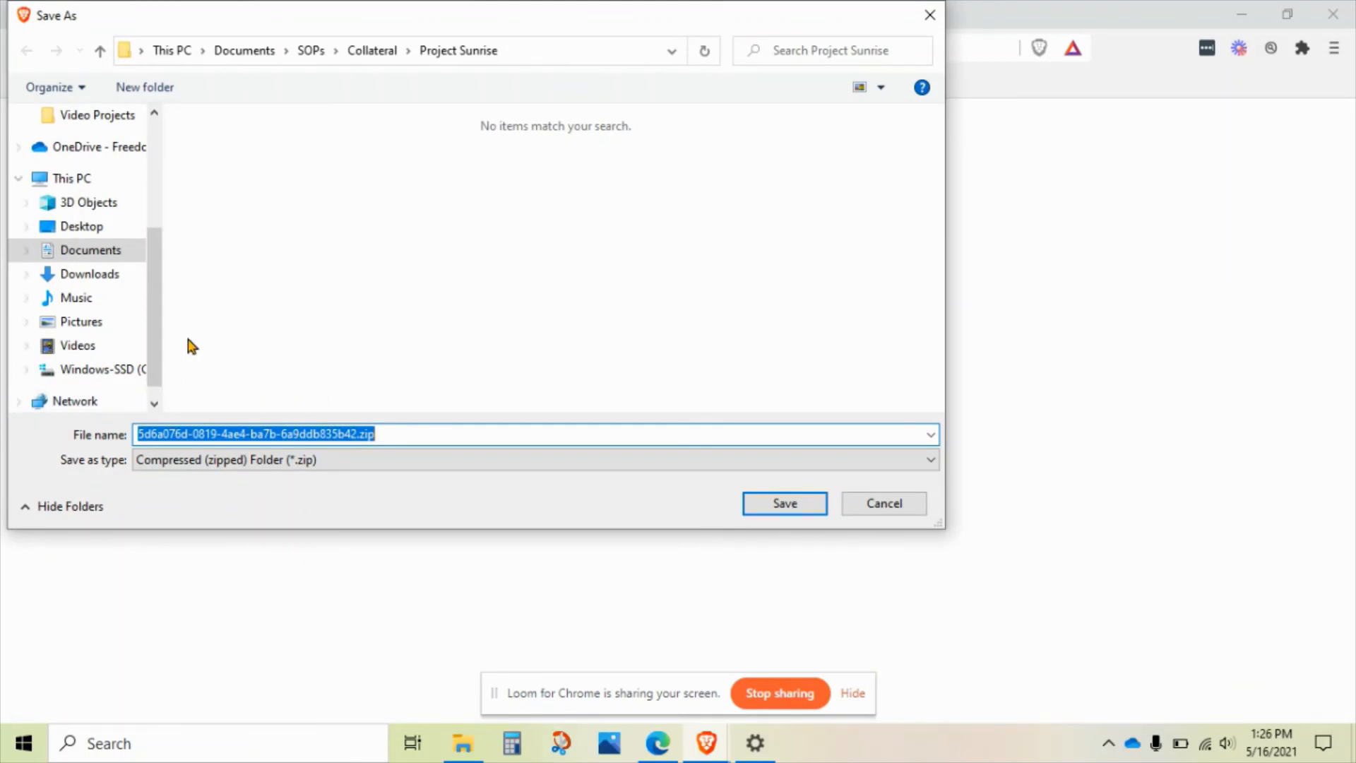
left_click(103, 231)
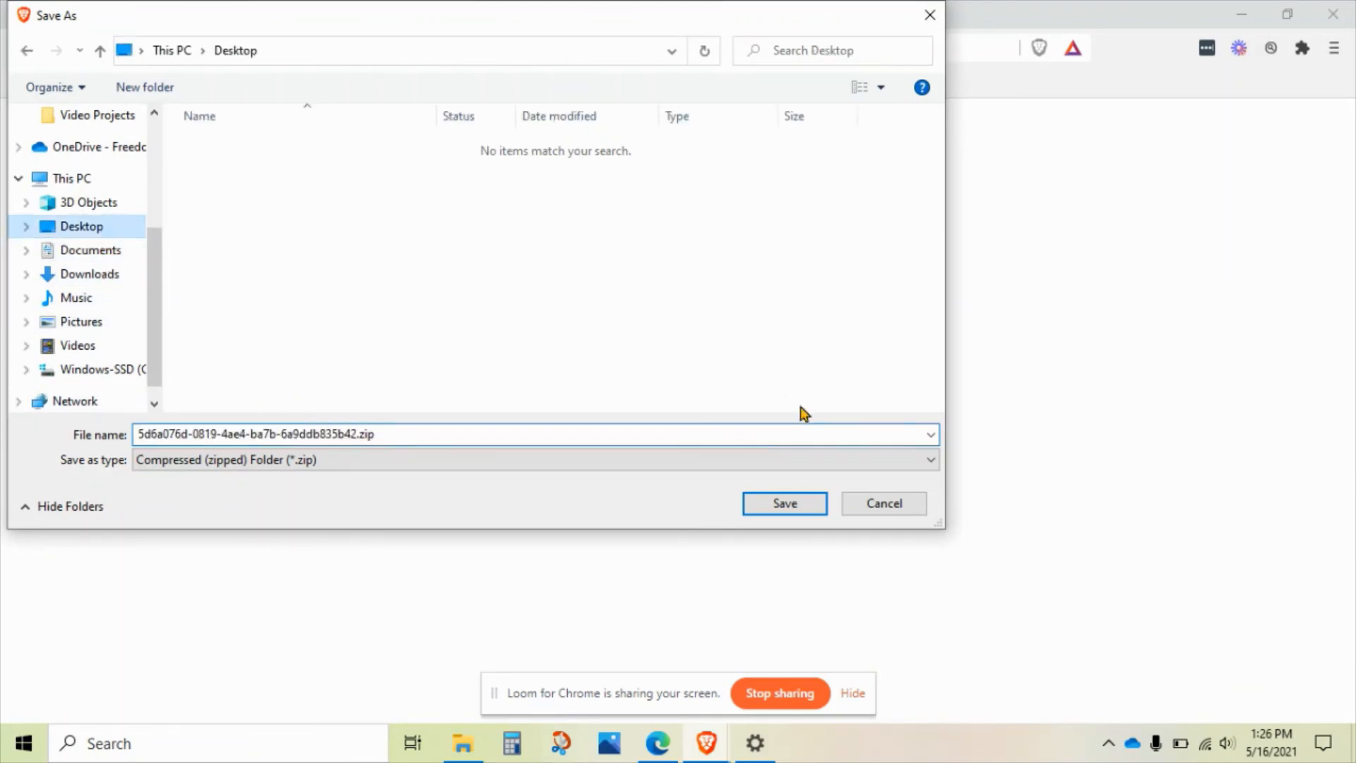
left_click(795, 506)
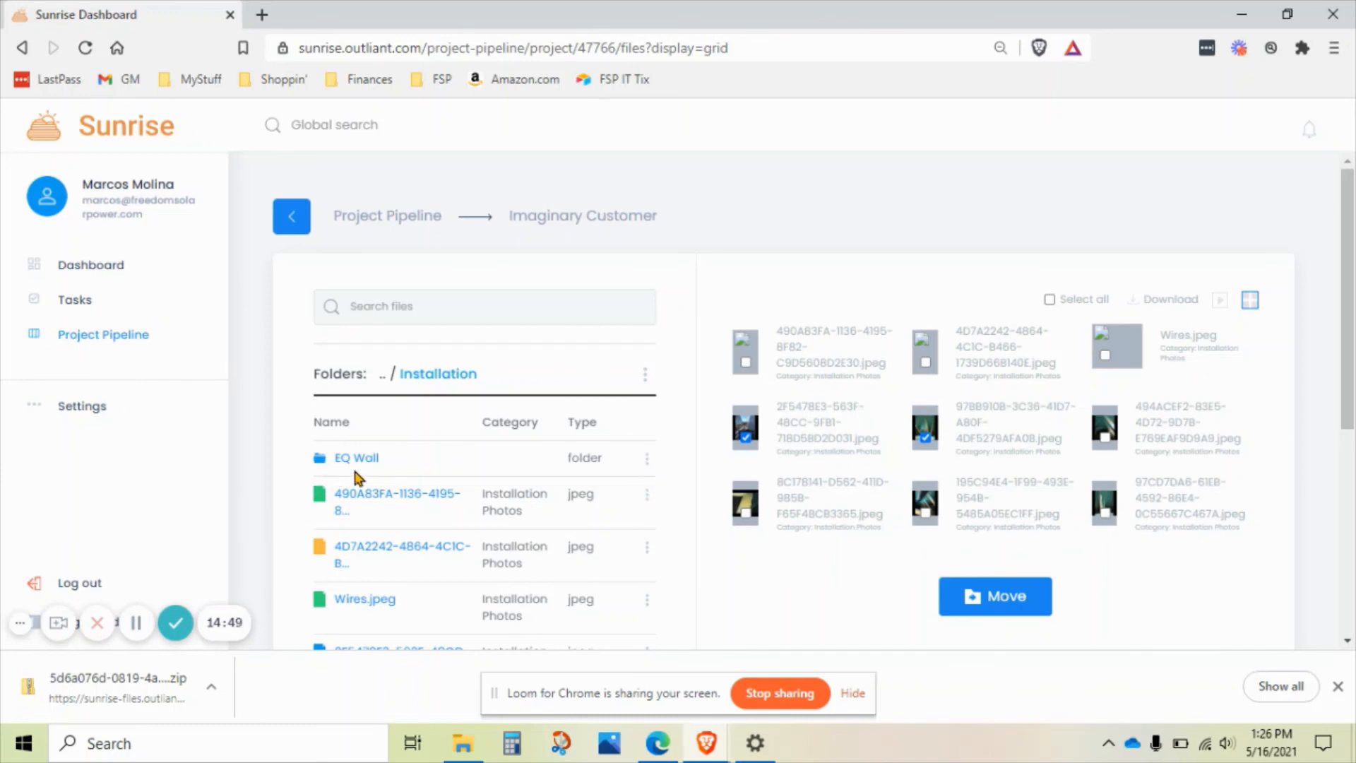
- Rename the EQ Wall subfolder in the Installation folder as "EQ Wall 2"
left_click(644, 462)
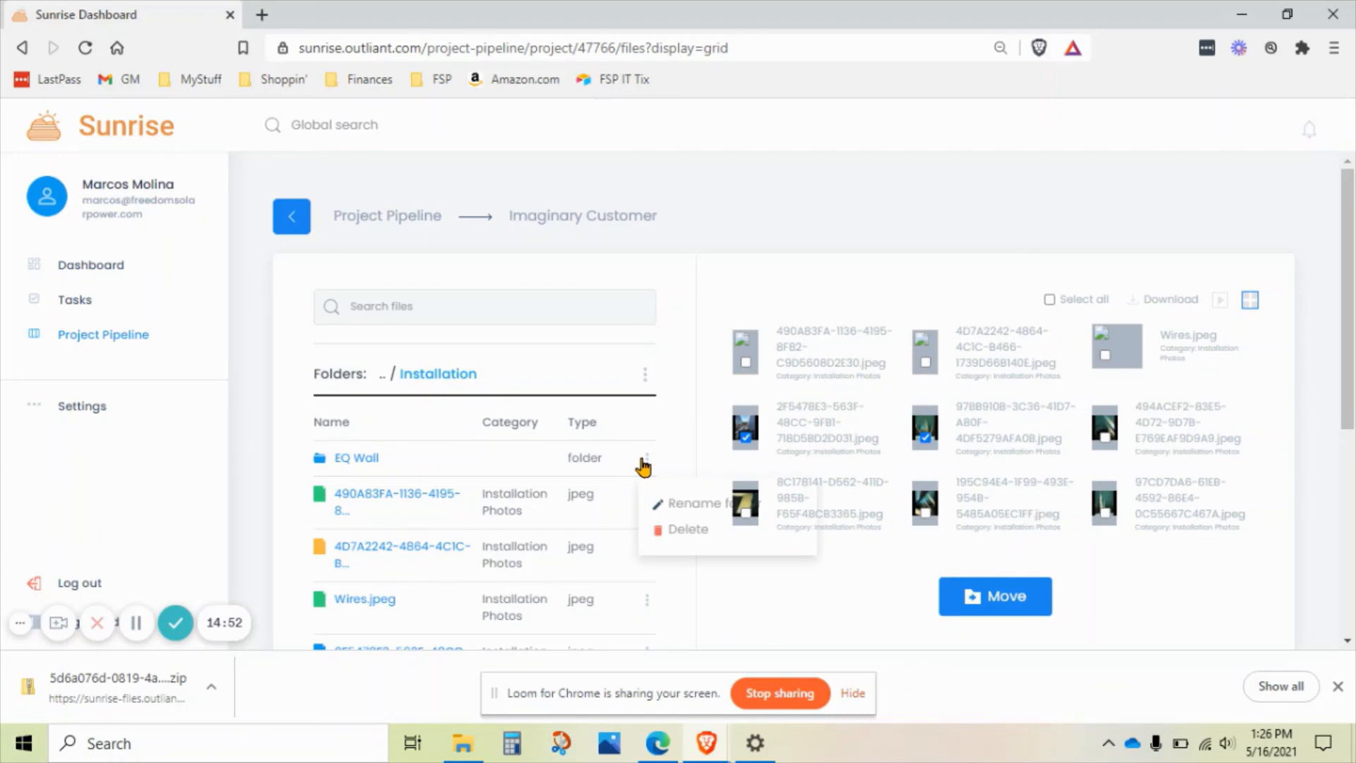
left_click(695, 506)
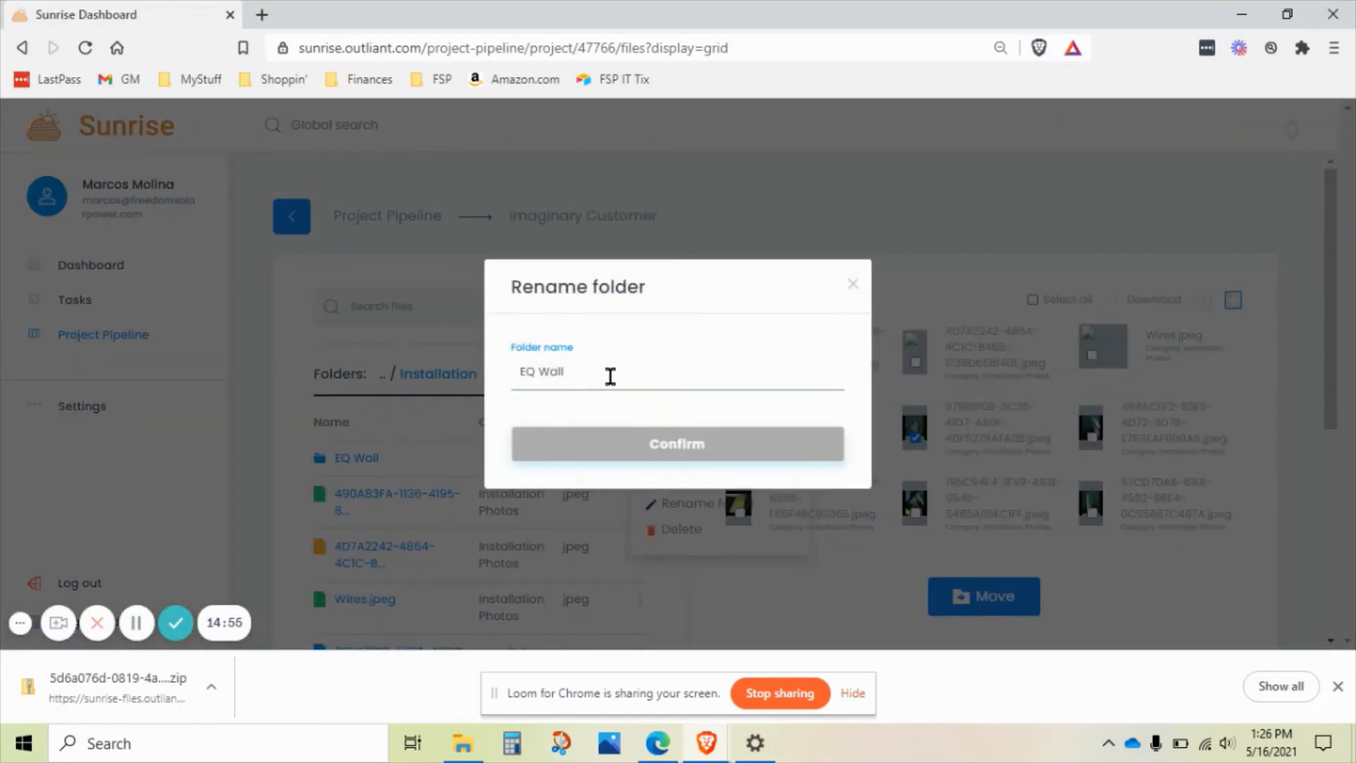
type("2")
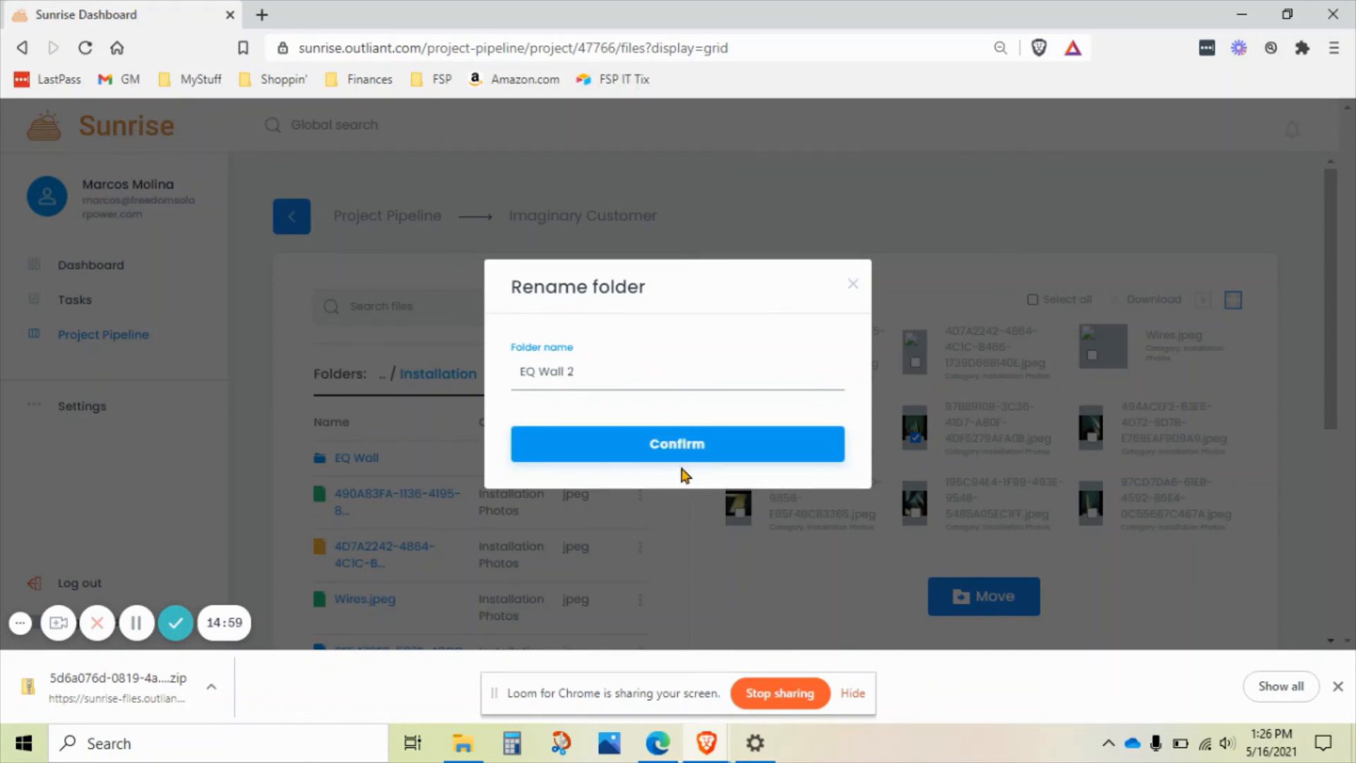
left_click(676, 447)
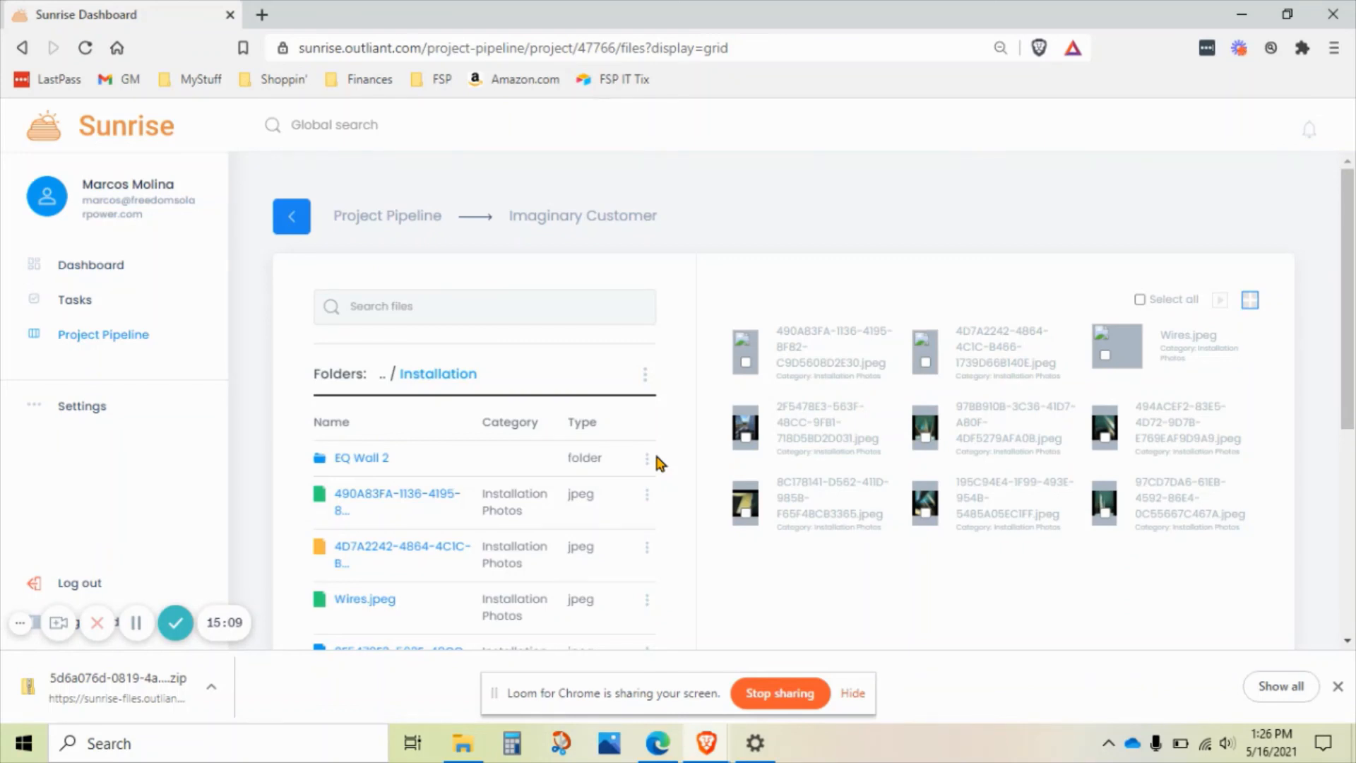
- Return from the files area to the project's main page and view its sections
left_click(594, 221)
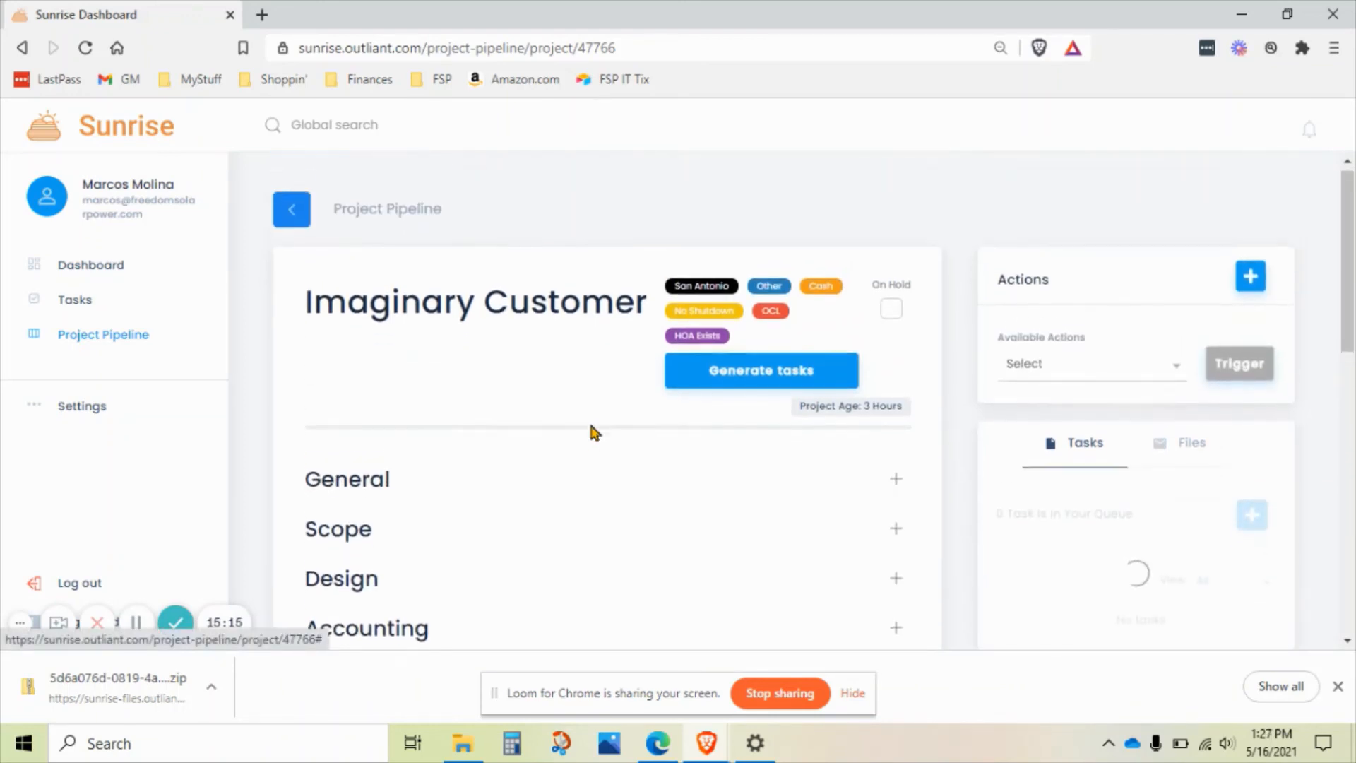
scroll(592, 432, "down", 1)
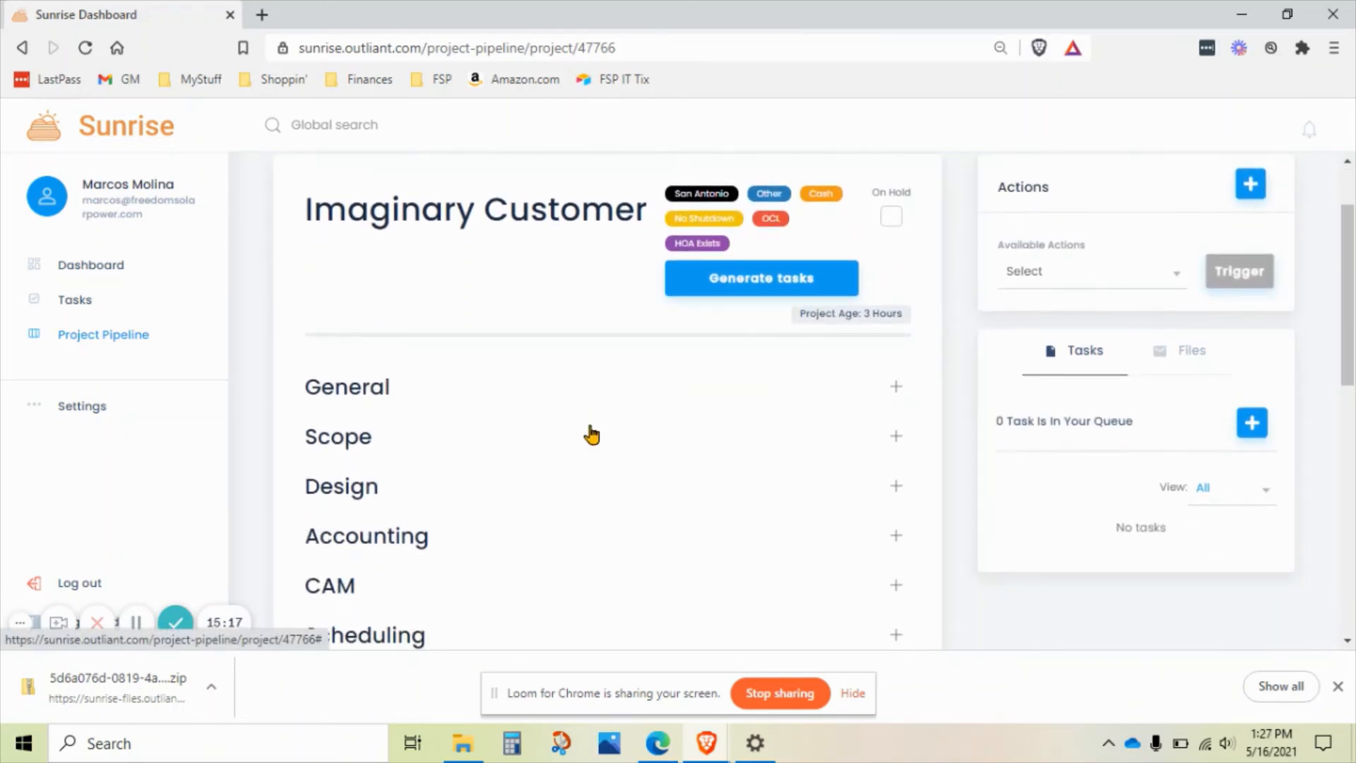